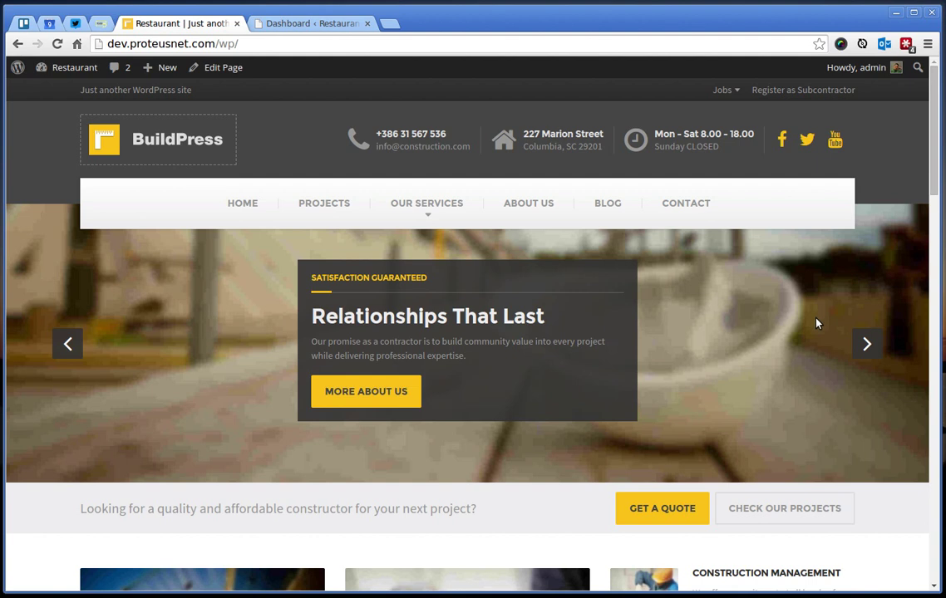
Step: Look over the site's home page, then expand the import section on Essential Grid's Import/Export page in the WordPress dashboard
drag(926, 181, 933, 308)
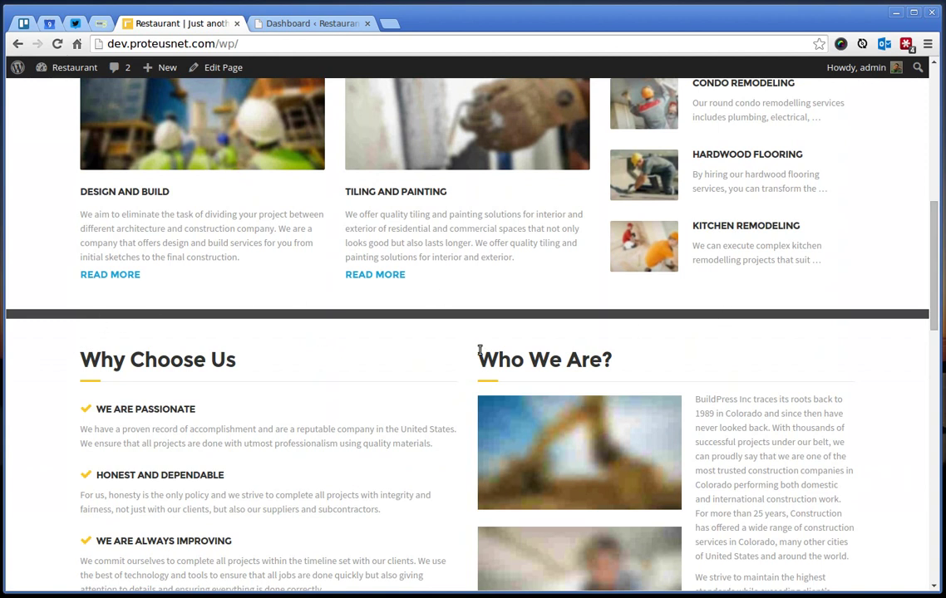
drag(932, 291, 925, 244)
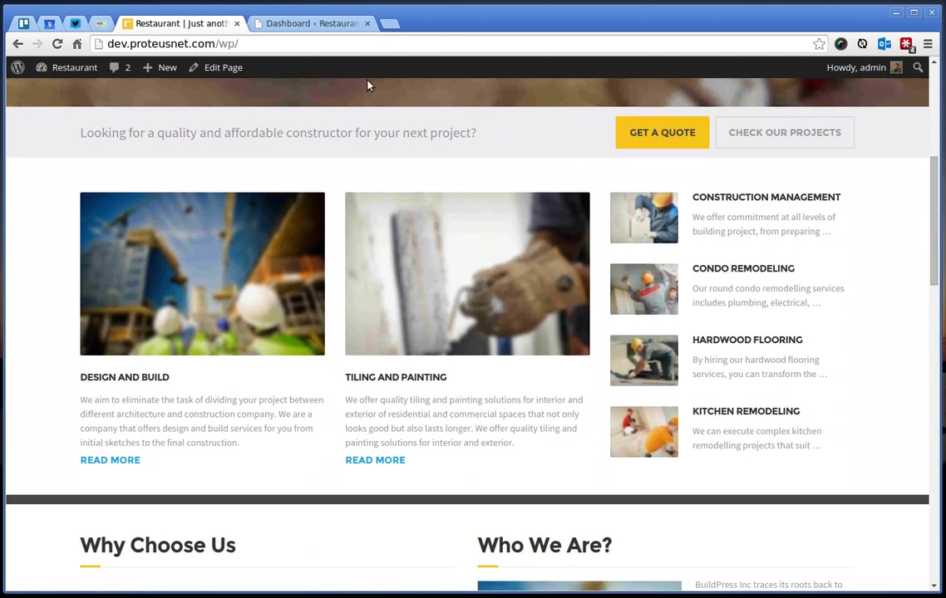
click(310, 25)
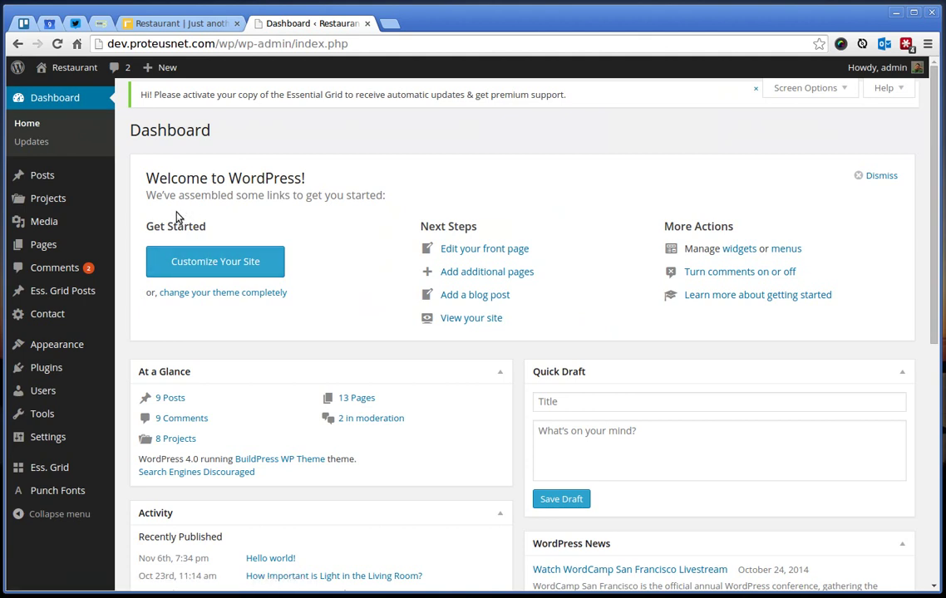
click(42, 467)
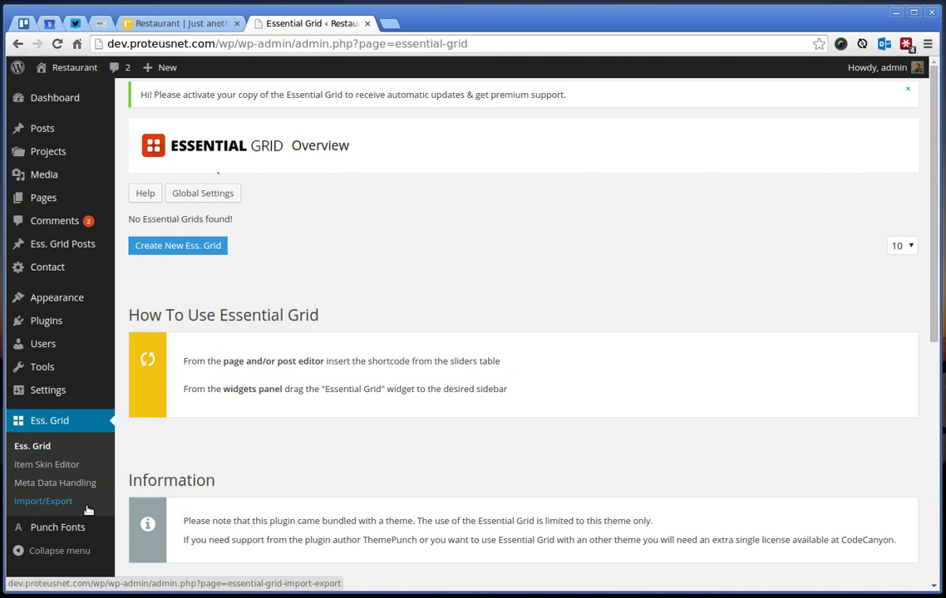
click(37, 502)
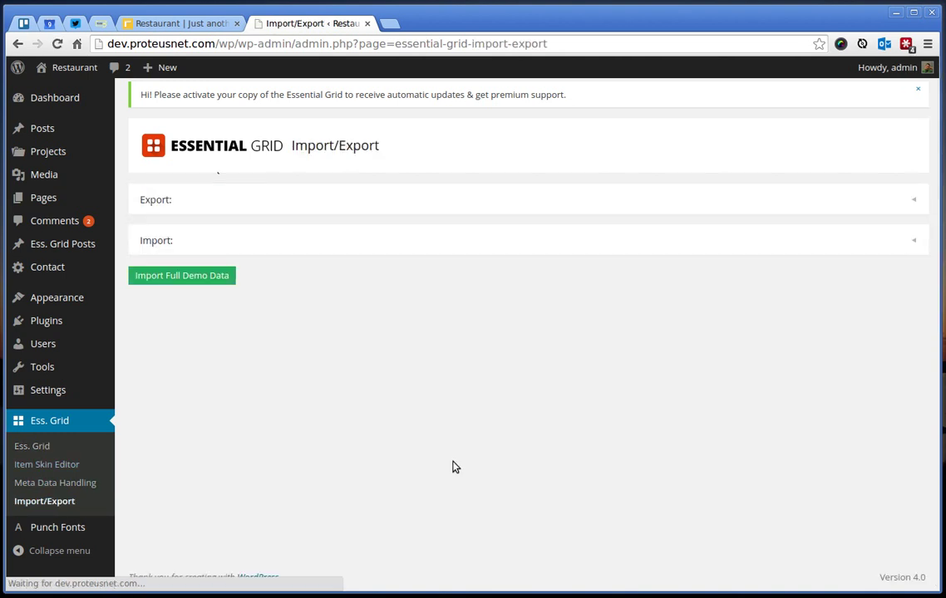
click(154, 243)
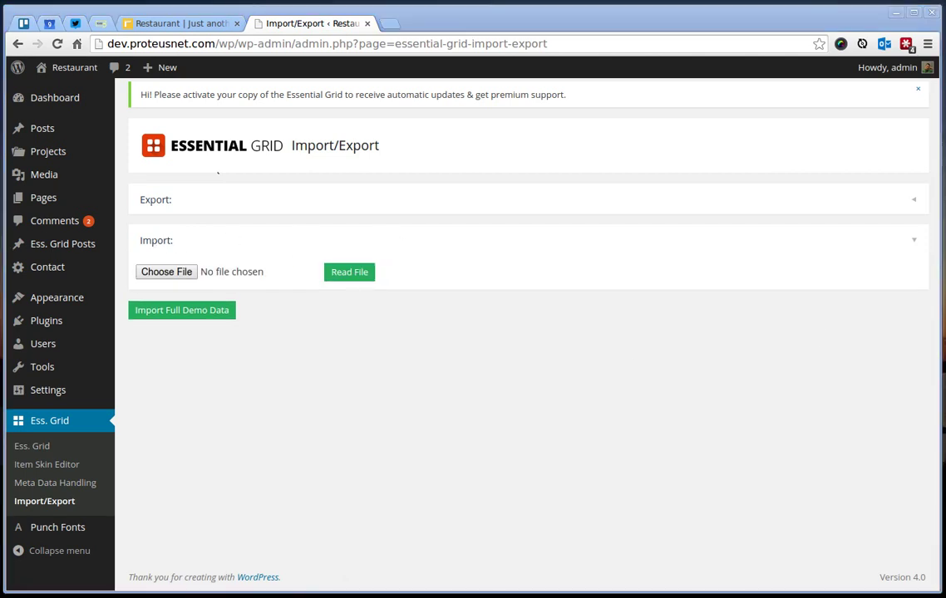
Step: Choose essential-grid-construction.json from the buildpress/demo-content folder in the file manager as the import file
key(alt+Tab)
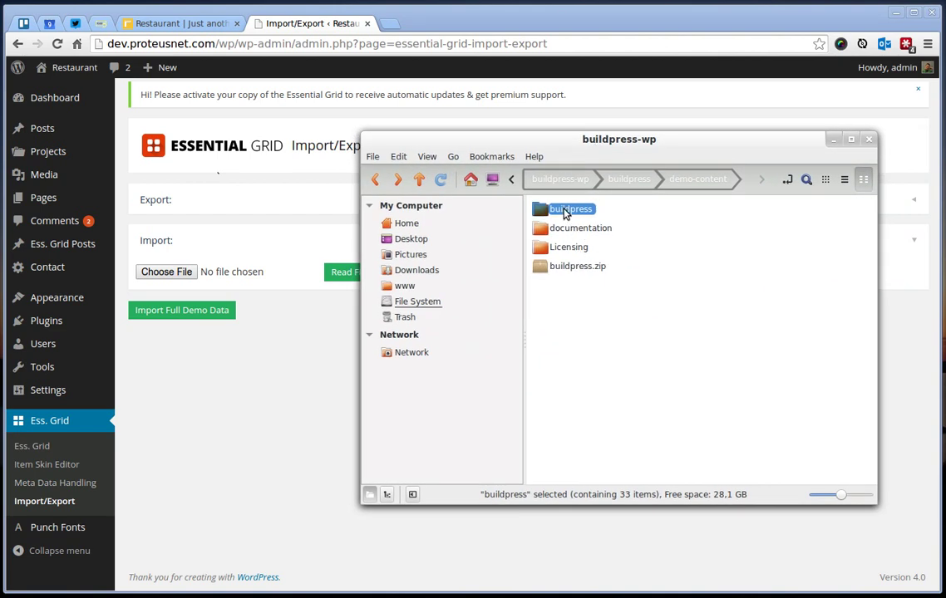
double_click(558, 211)
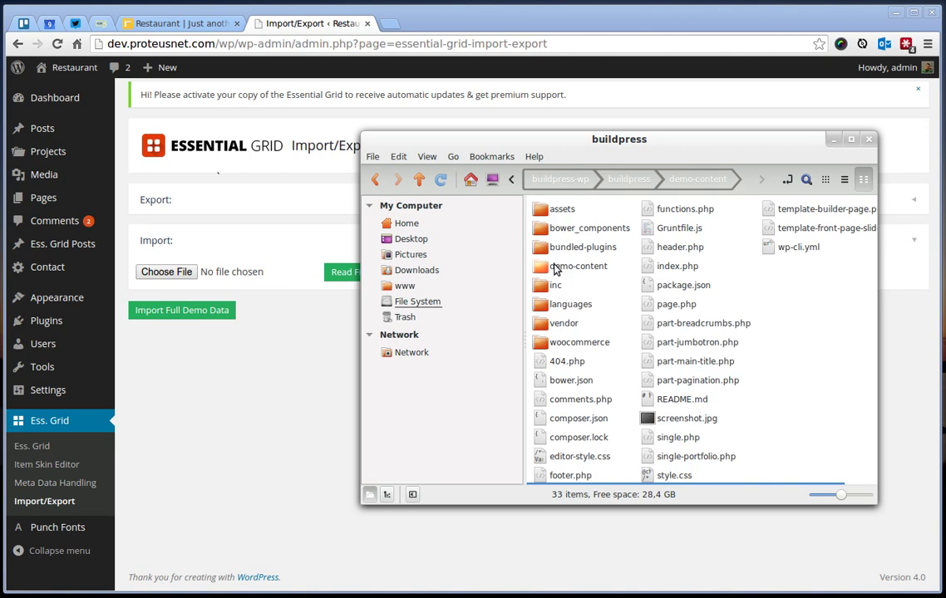
double_click(557, 268)
drag(593, 139, 659, 130)
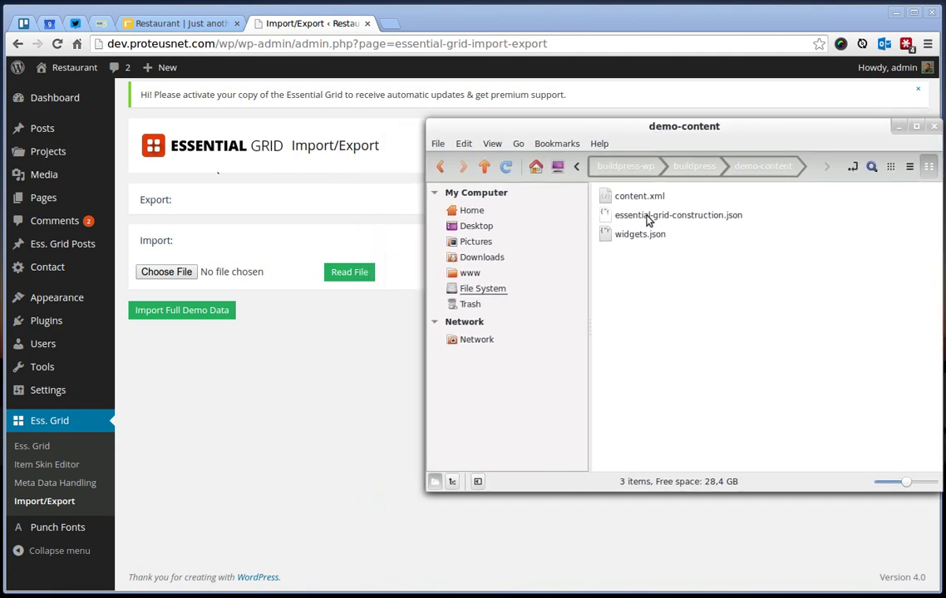
drag(715, 218, 184, 274)
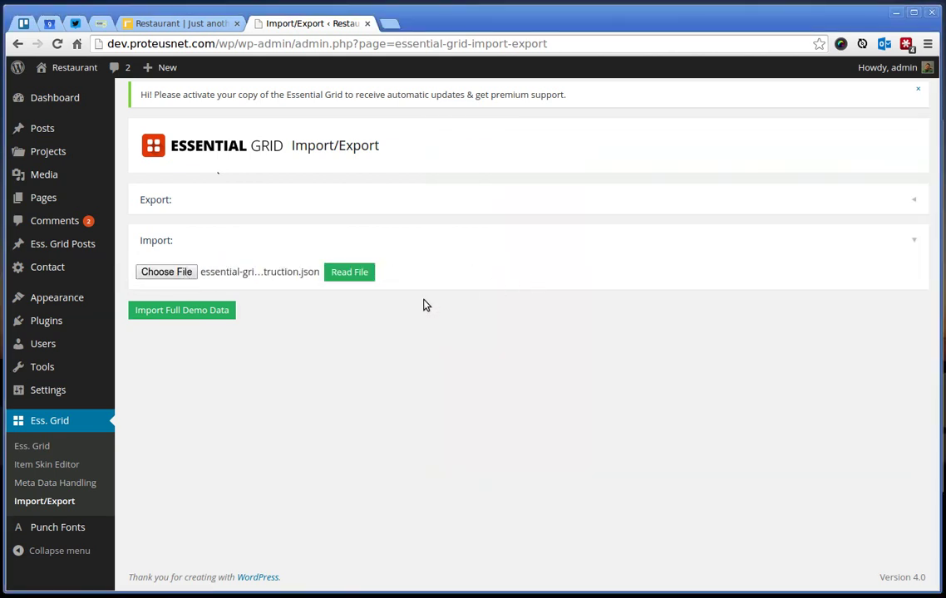
Step: Read the chosen file and import all its grids, skins, elements, navigation skins, custom meta, punch fonts and global styles
click(351, 273)
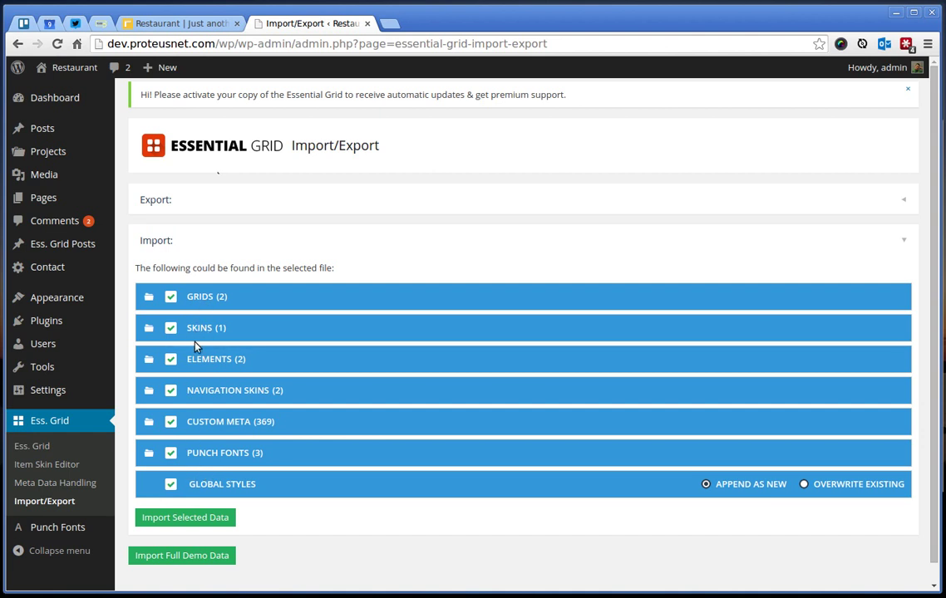
scroll(694, 482, down, 1)
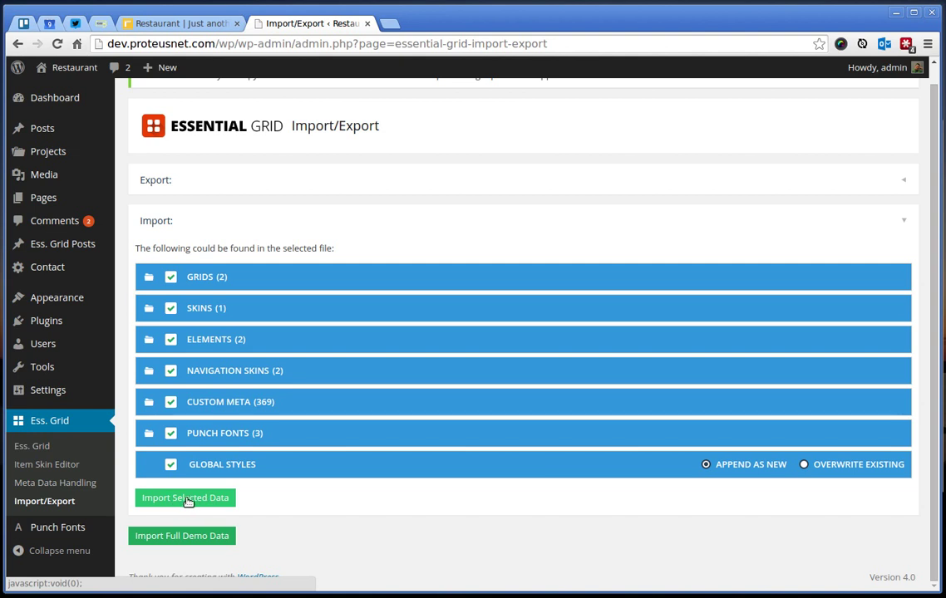
click(185, 499)
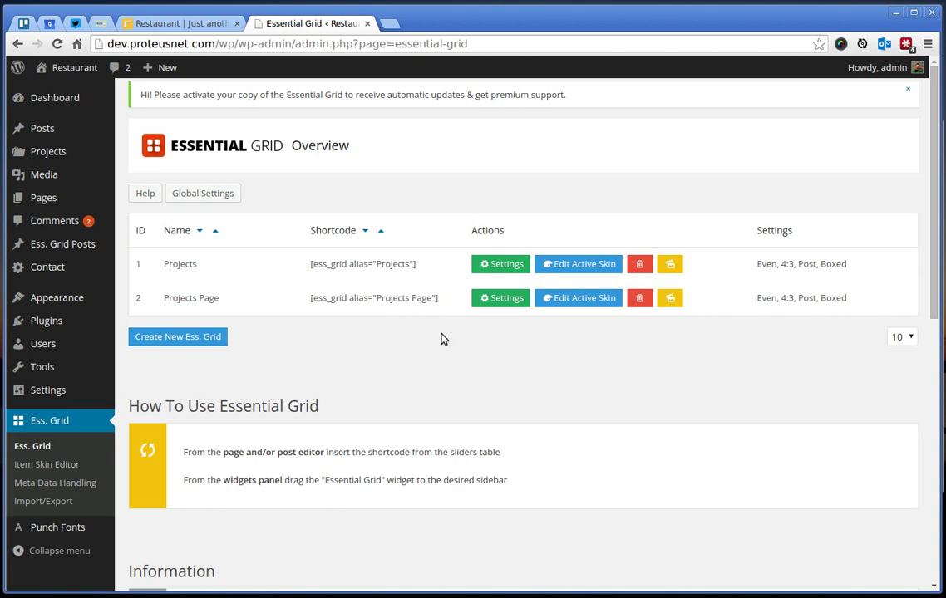
Step: Reload the site's front page and open it for editing
scroll(524, 409, down, 4)
scroll(524, 408, up, 4)
click(179, 24)
click(57, 44)
scroll(429, 313, down, 2)
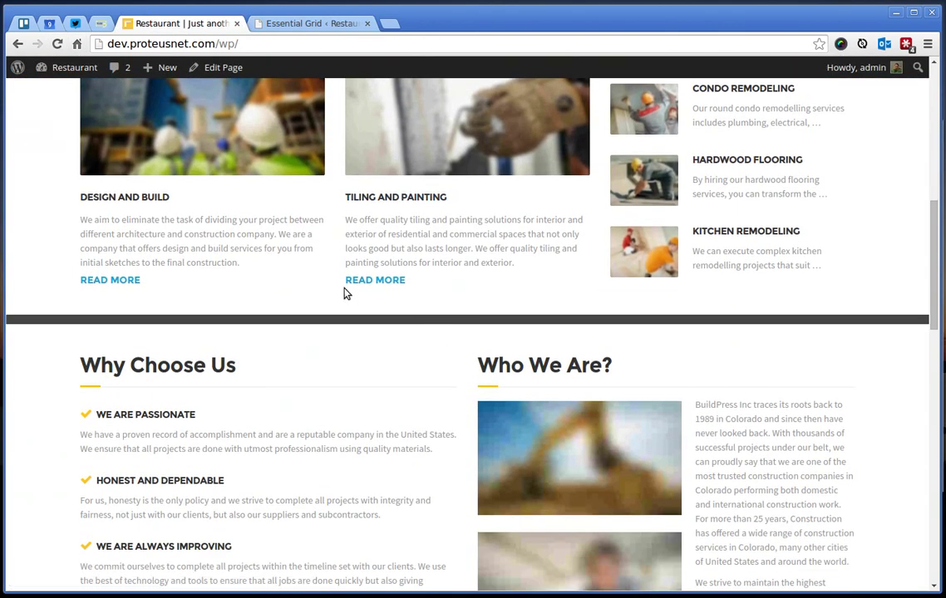
click(193, 66)
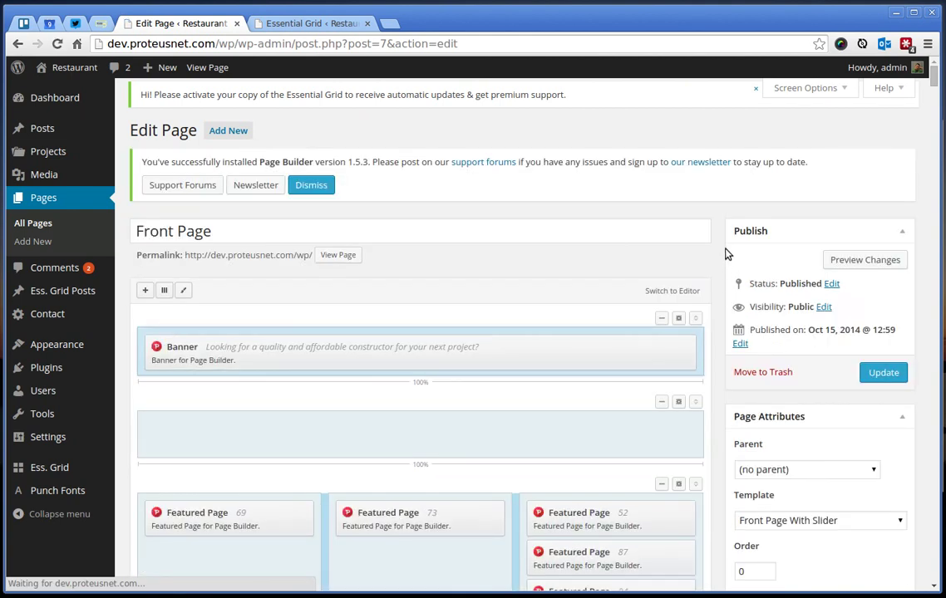
Step: Set the front page's Essential Grid widget to the Projects grid
scroll(739, 322, down, 5)
scroll(744, 320, down, 1)
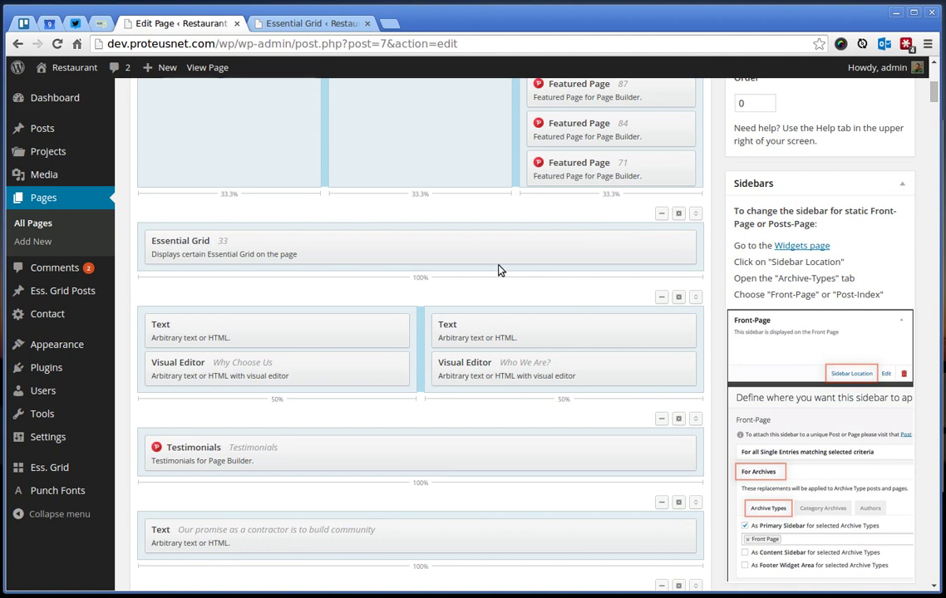
mouse_move(570, 249)
click(609, 243)
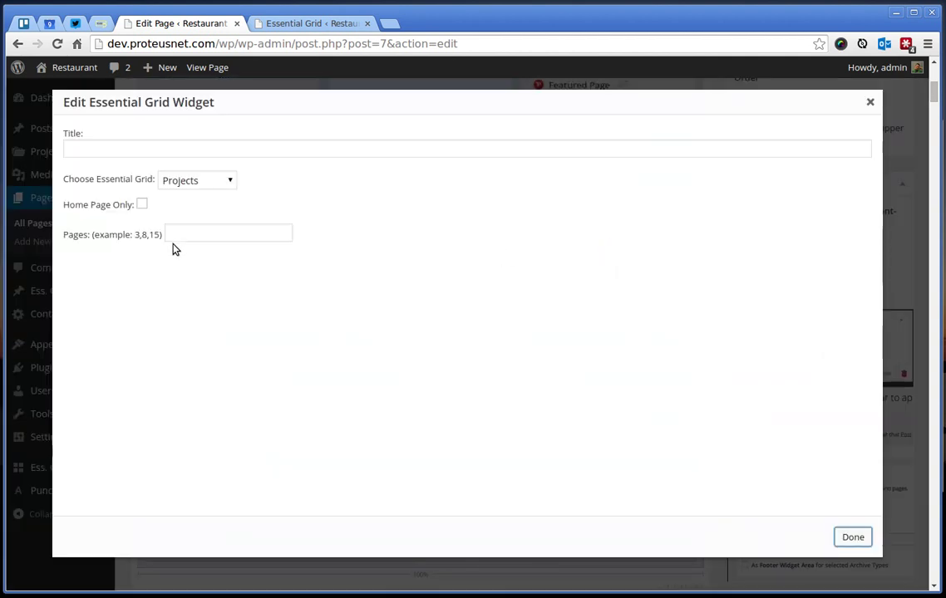
click(190, 181)
click(190, 210)
click(190, 180)
click(188, 198)
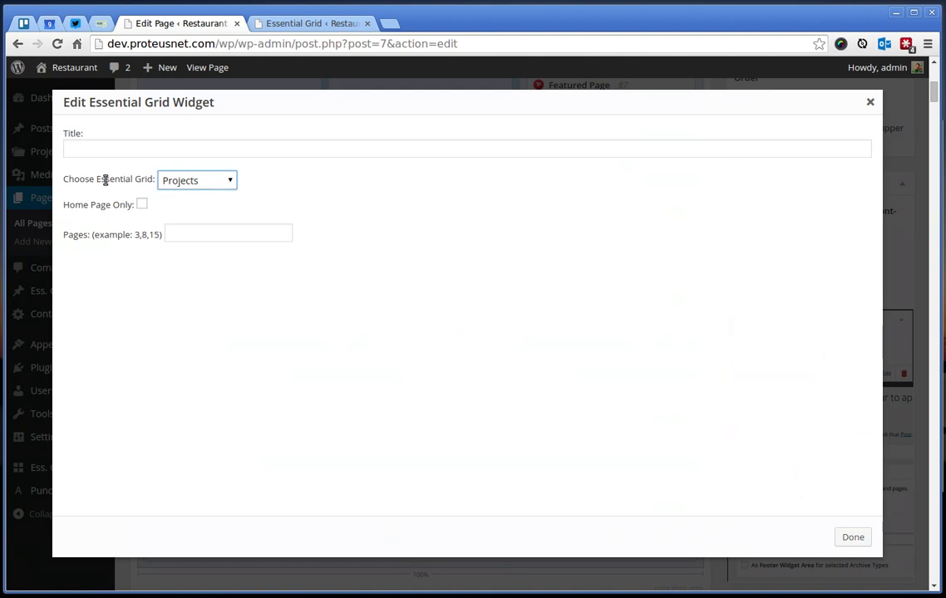
click(851, 536)
Step: Update the Front Page and dismiss the Page Builder notice
scroll(813, 372, up, 5)
click(884, 337)
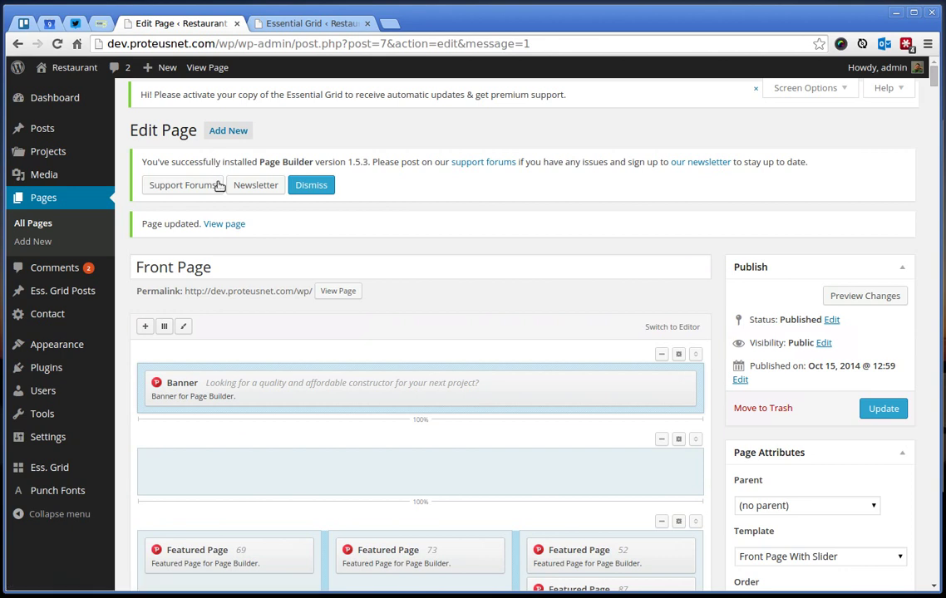
click(321, 184)
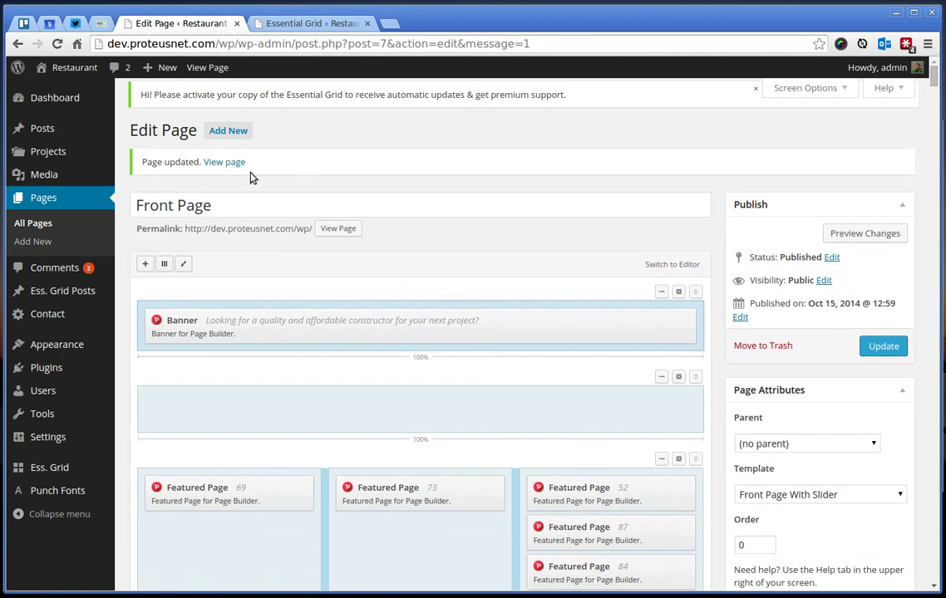
Step: View the updated front page and examine its projects grid section
click(222, 163)
scroll(587, 276, down, 7)
scroll(587, 277, down, 1)
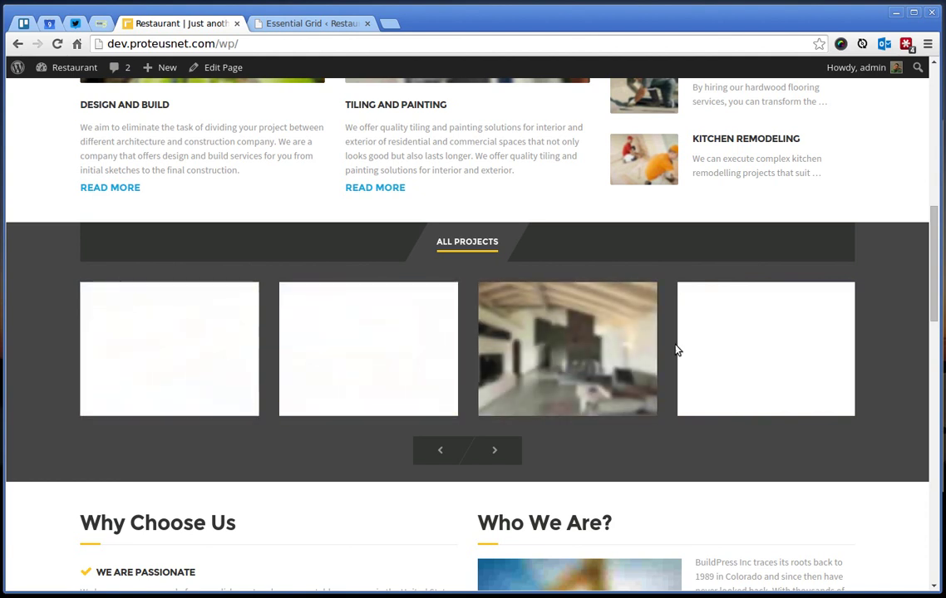
scroll(550, 436, down, 1)
scroll(547, 436, up, 2)
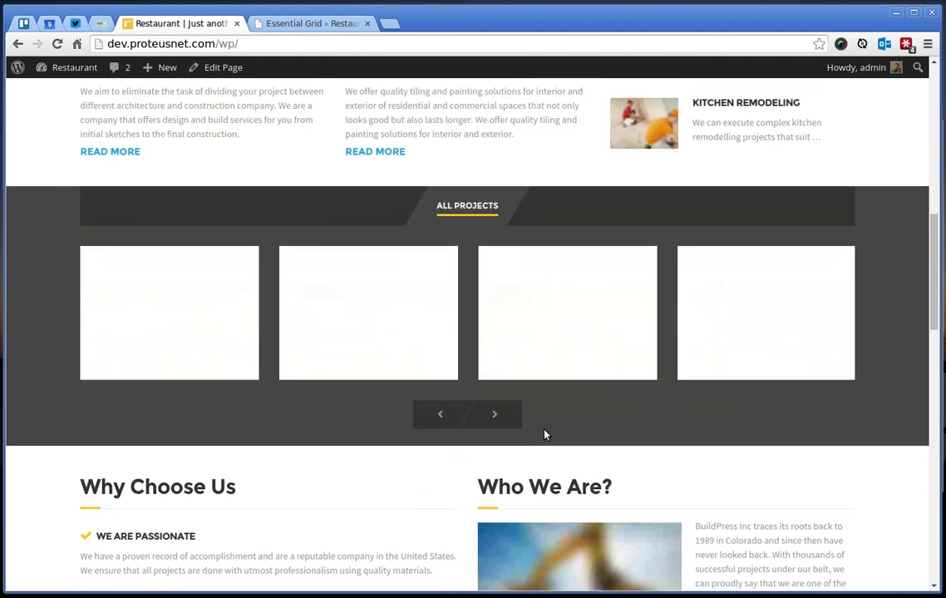
Step: Open the skin settings of the Projects grid and choose BuildPress as its navigation skin
click(309, 24)
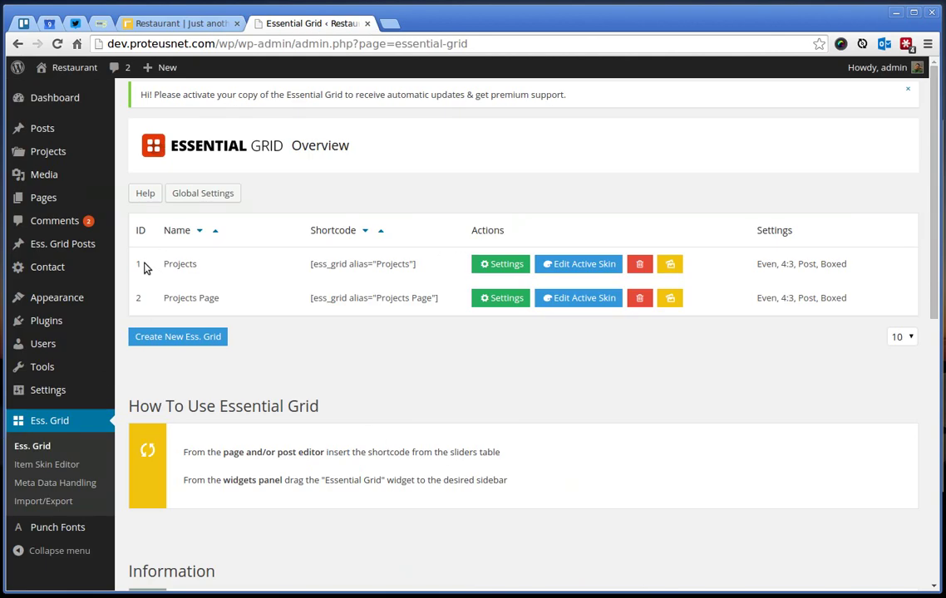
click(489, 266)
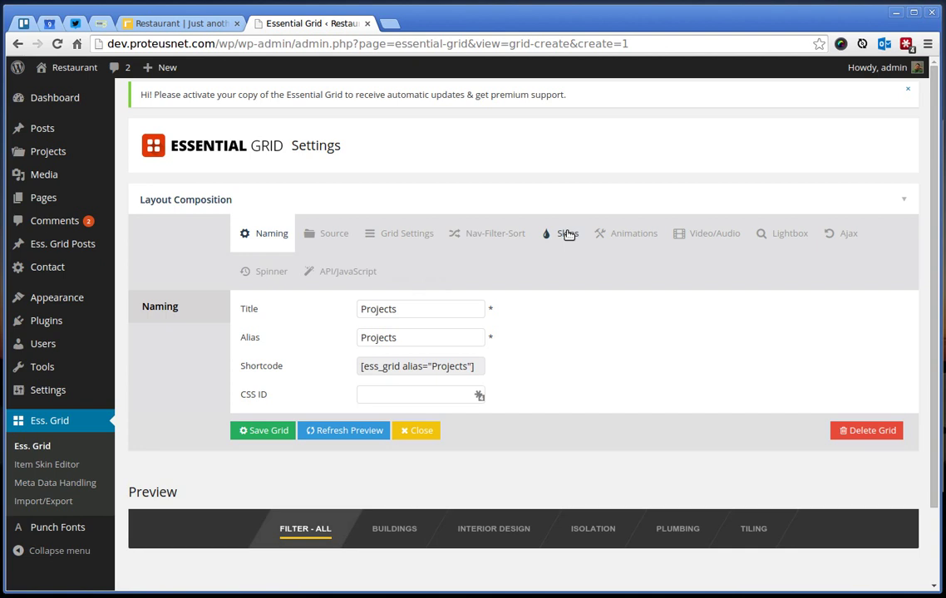
click(568, 235)
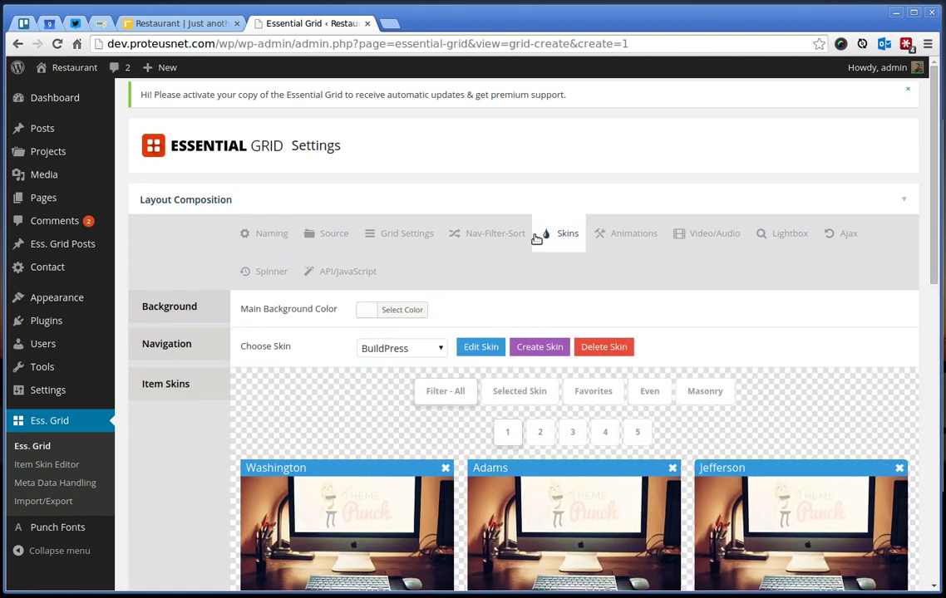
scroll(433, 240, down, 3)
click(423, 206)
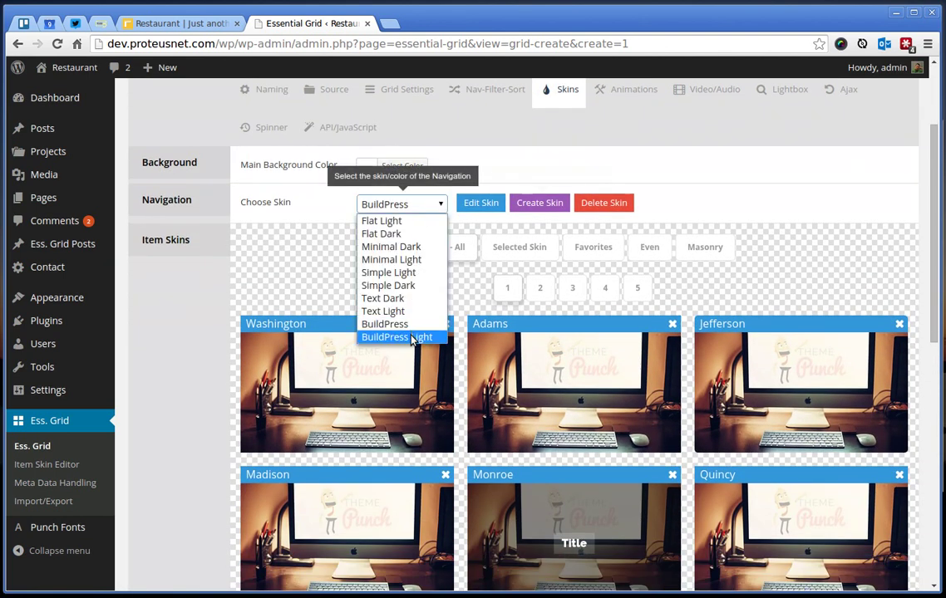
click(385, 325)
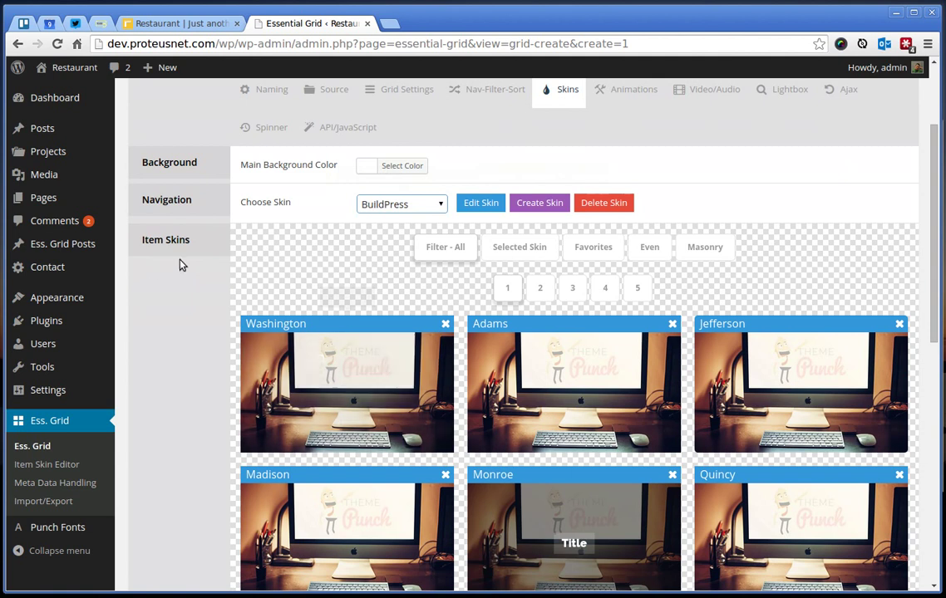
Step: Select BuildPress Item Skin on the fifth page of item skins and check the Projects grid preview
scroll(556, 353, down, 5)
scroll(590, 342, down, 1)
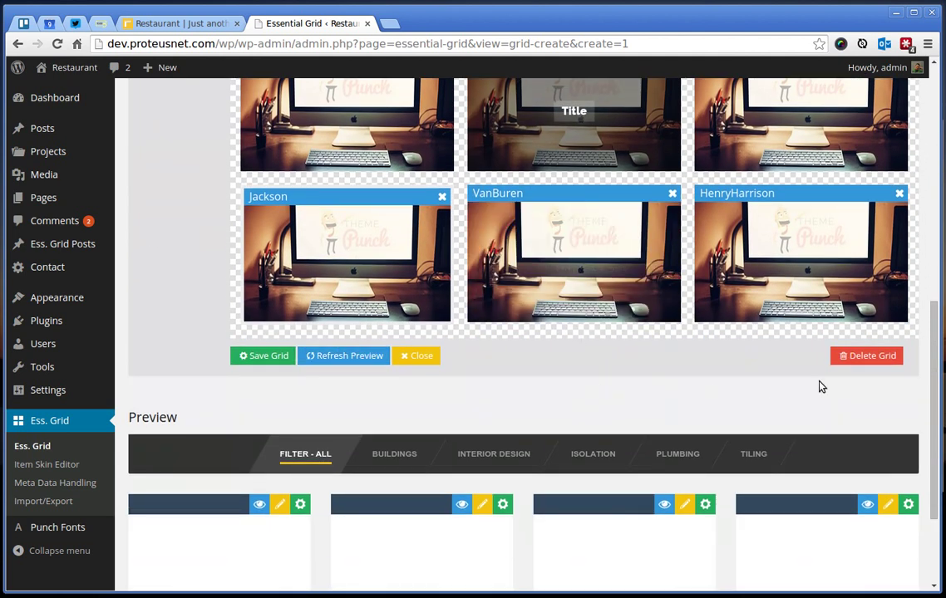
scroll(819, 384, down, 1)
scroll(806, 399, up, 3)
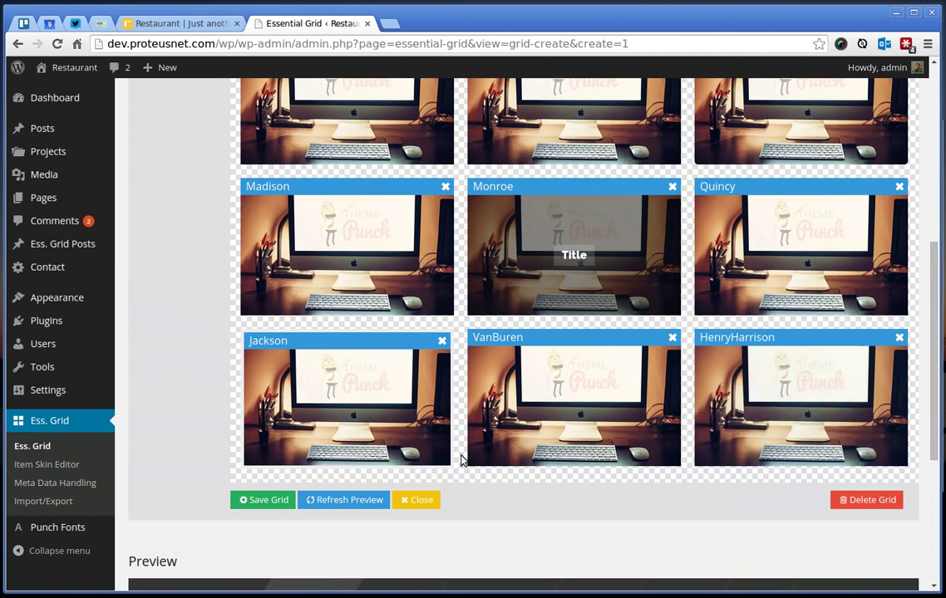
scroll(499, 416, up, 4)
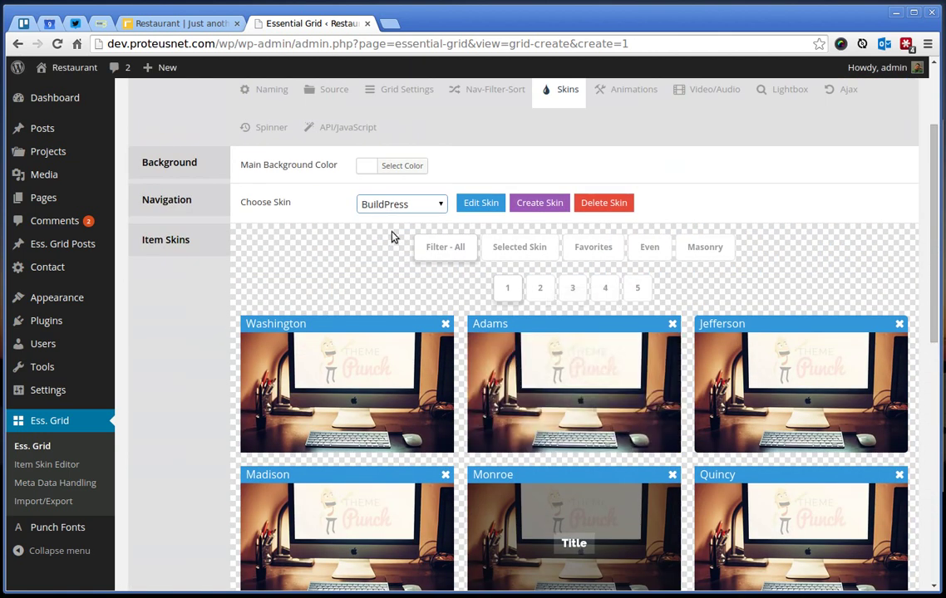
click(605, 291)
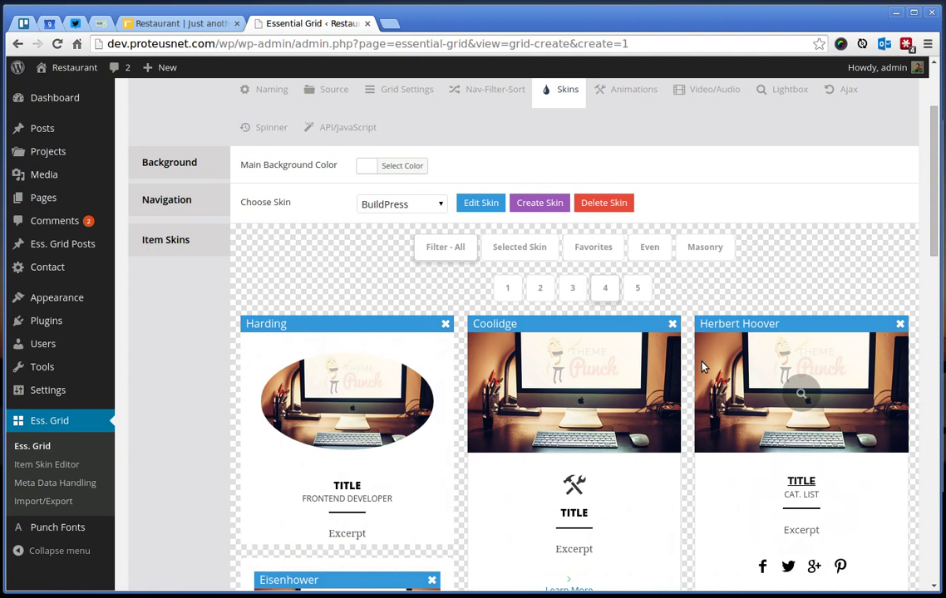
scroll(700, 370, down, 8)
scroll(700, 370, down, 2)
scroll(699, 367, up, 6)
scroll(694, 369, up, 4)
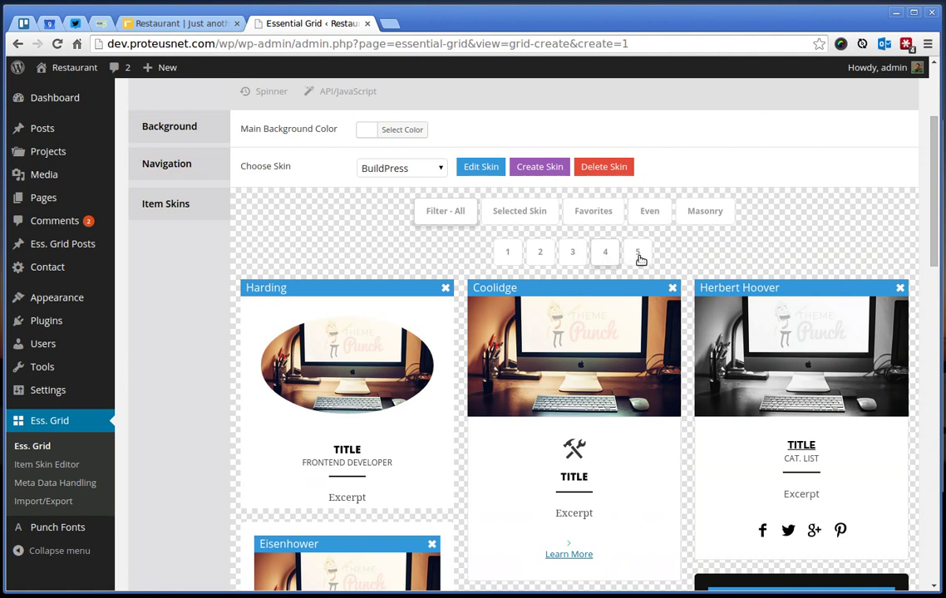
click(639, 256)
scroll(673, 349, down, 5)
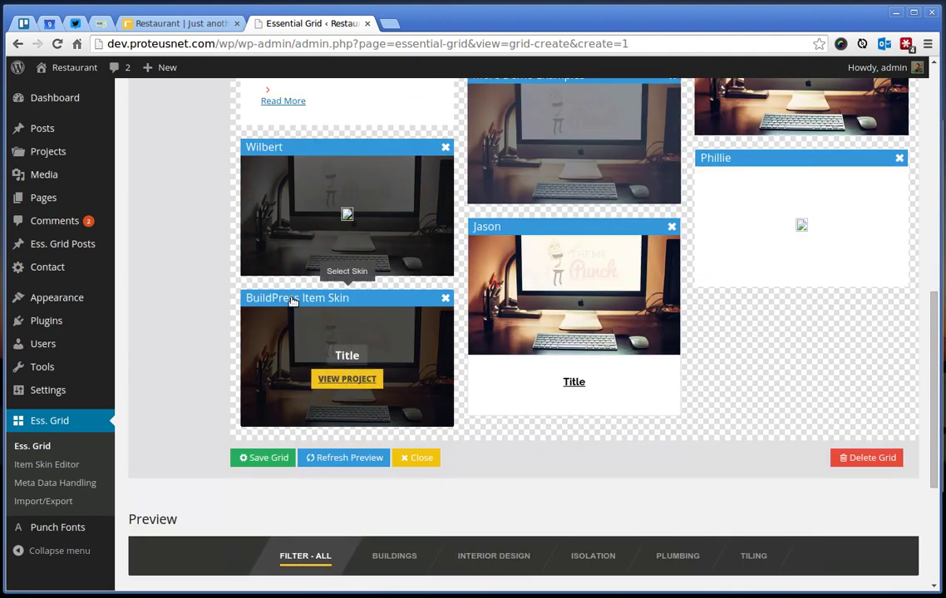
click(275, 302)
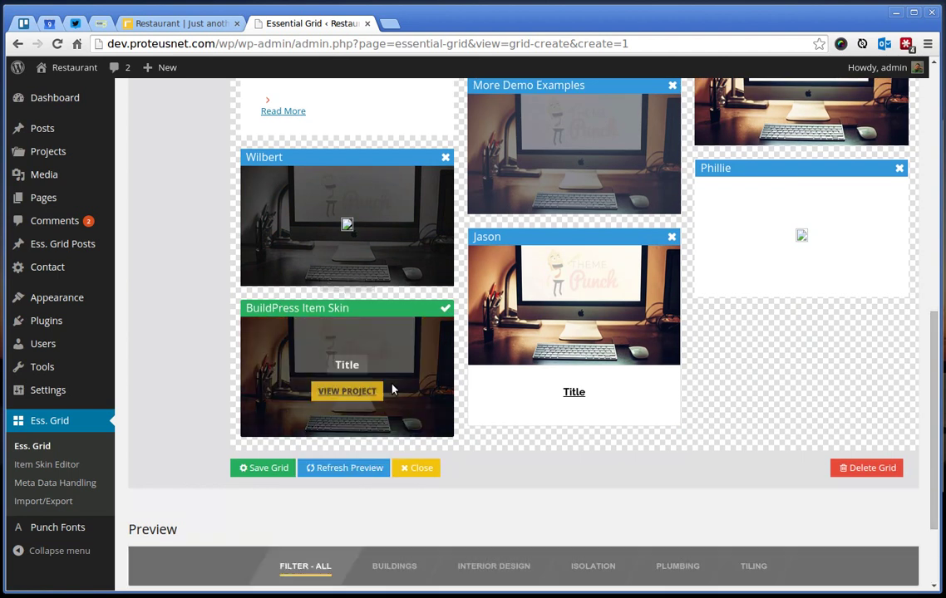
scroll(348, 341, down, 3)
scroll(270, 428, down, 3)
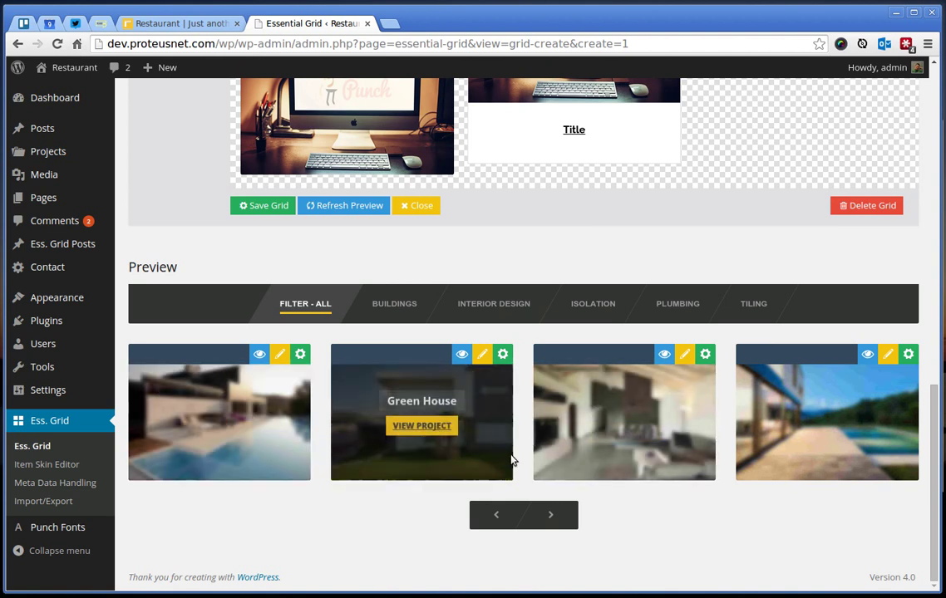
Step: Save the Projects grid and check its updated carousel on the reloaded front page
scroll(489, 483, up, 5)
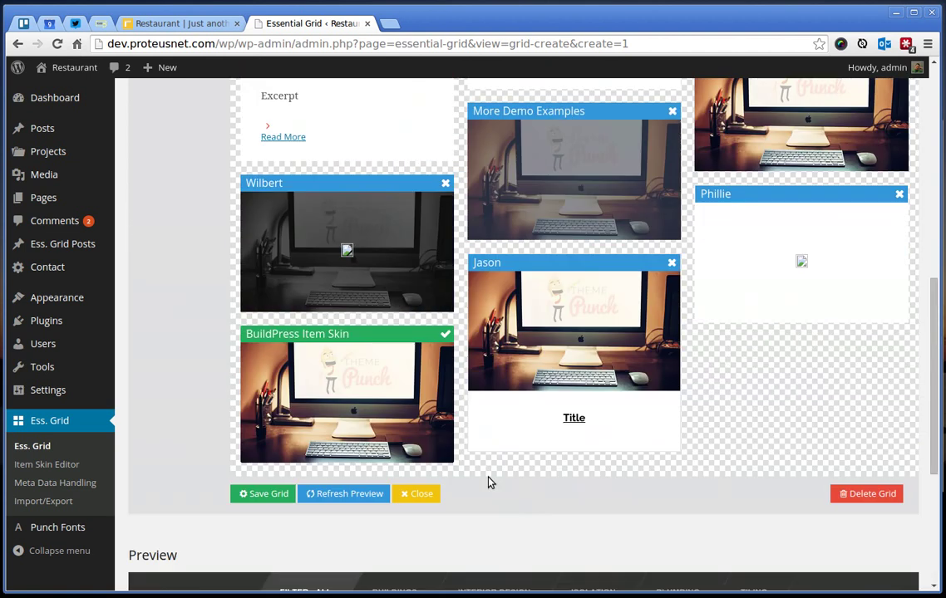
click(251, 497)
click(157, 28)
click(58, 44)
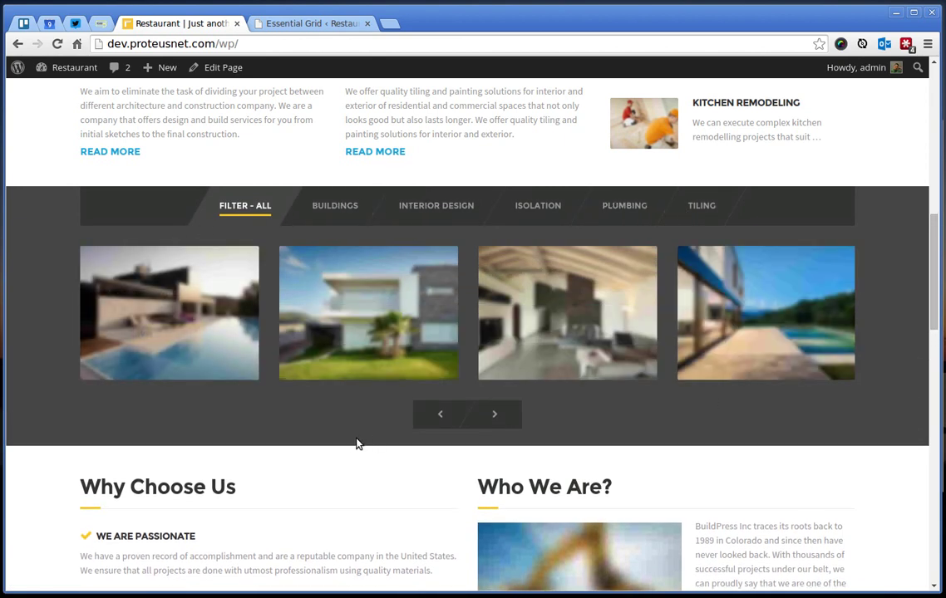
click(495, 420)
click(492, 421)
Step: View the site's Projects page and open it for editing
scroll(490, 423, up, 10)
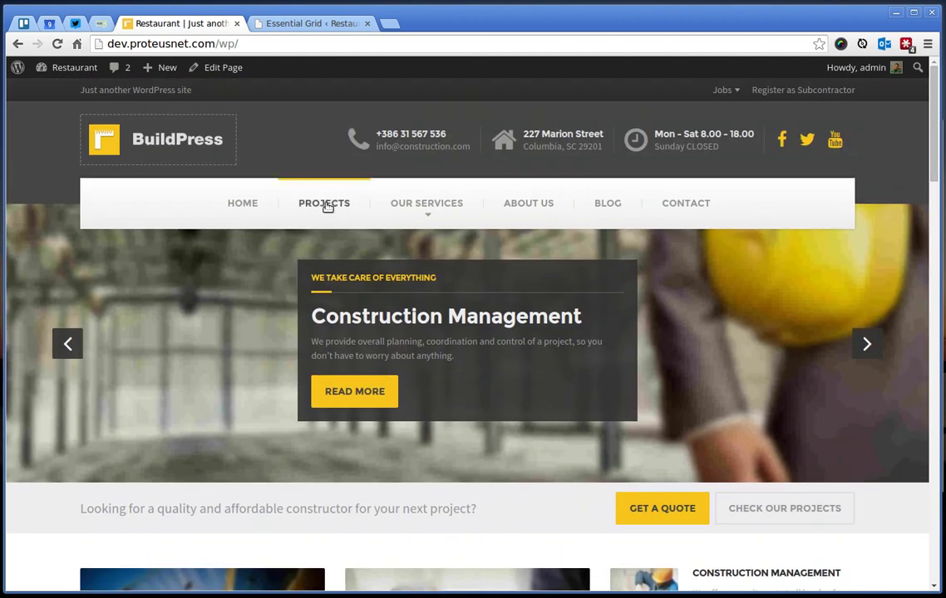
click(328, 207)
scroll(556, 377, down, 3)
scroll(552, 322, up, 2)
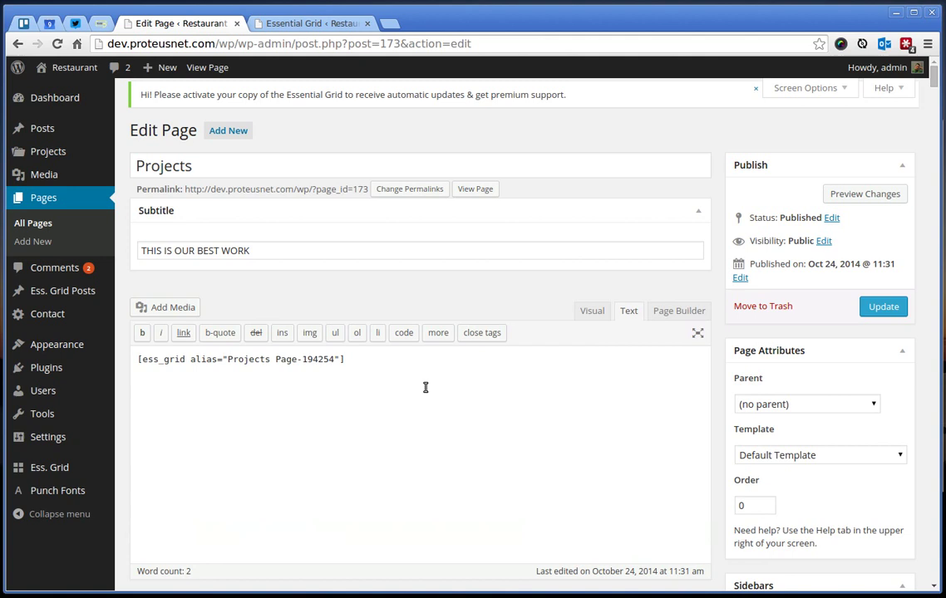
click(396, 467)
Step: Open the skin settings of the Projects Page grid and choose BuildPress Light as its navigation skin
click(323, 23)
click(43, 447)
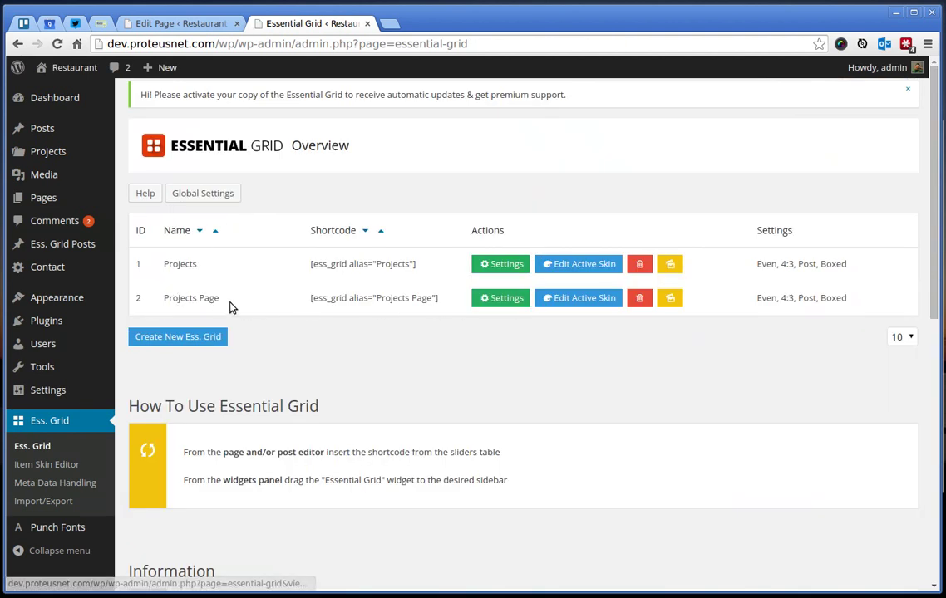
click(507, 301)
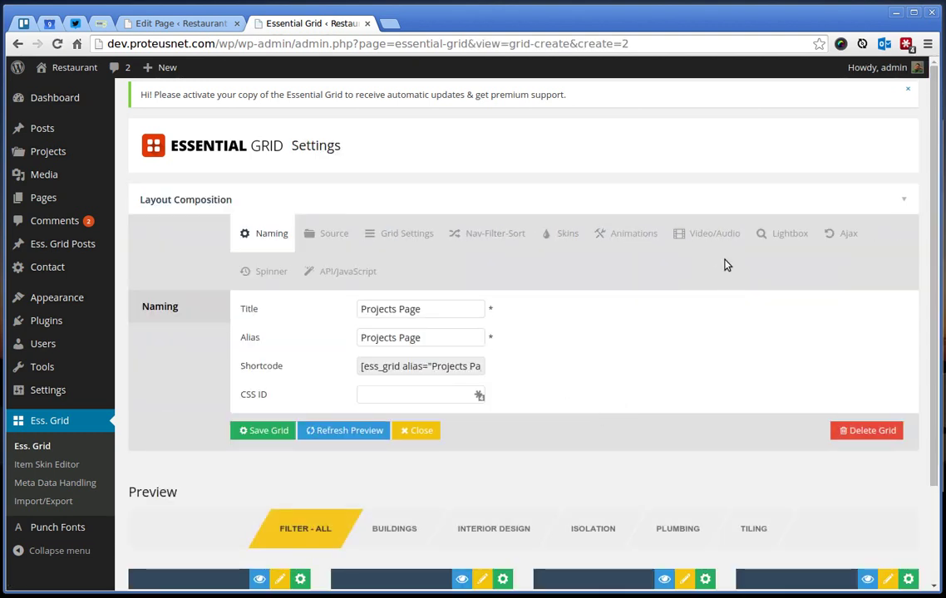
click(568, 235)
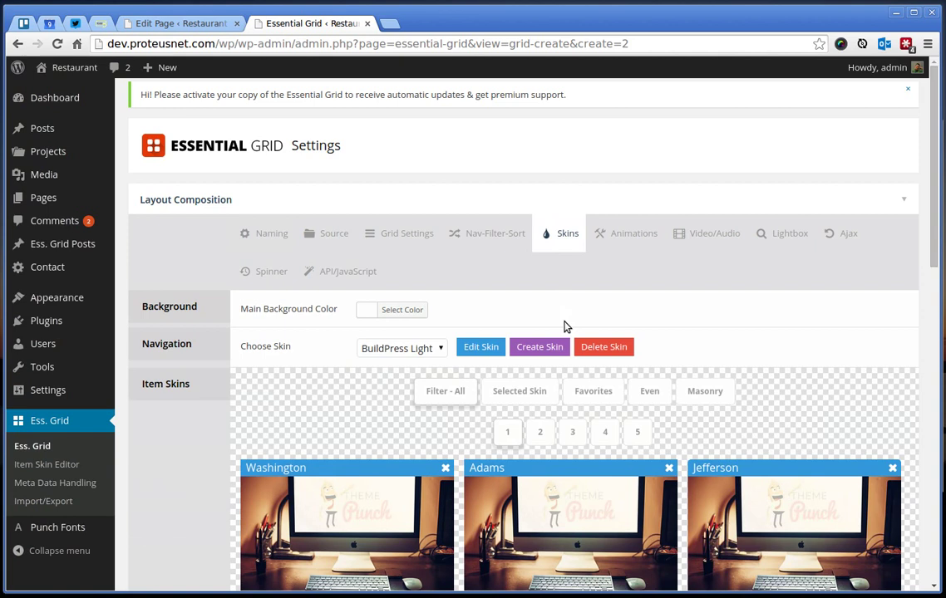
scroll(498, 274, down, 2)
click(415, 210)
click(415, 213)
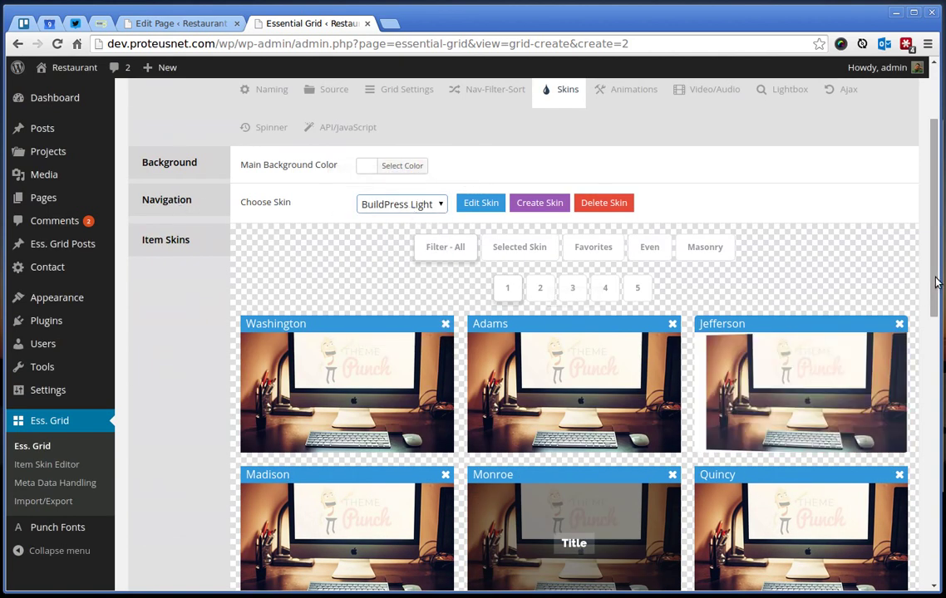
Step: Select BuildPress Item Skin on the fifth page of item skins for the Projects Page grid and save the grid
mouse_move(935, 276)
mouse_down()
mouse_move(935, 453)
mouse_move(937, 262)
mouse_up()
click(649, 322)
scroll(697, 359, down, 7)
click(274, 275)
scroll(269, 474, down, 2)
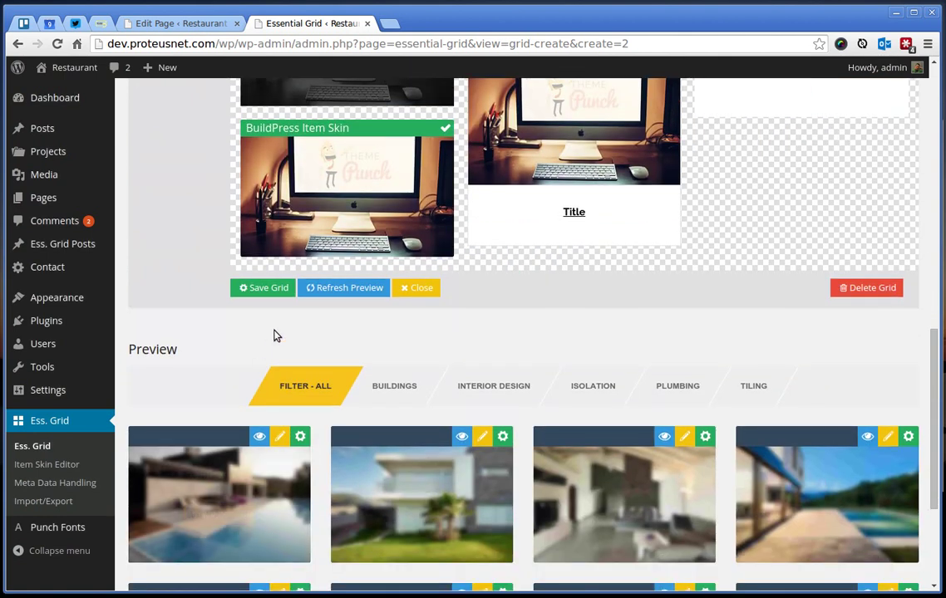
click(264, 289)
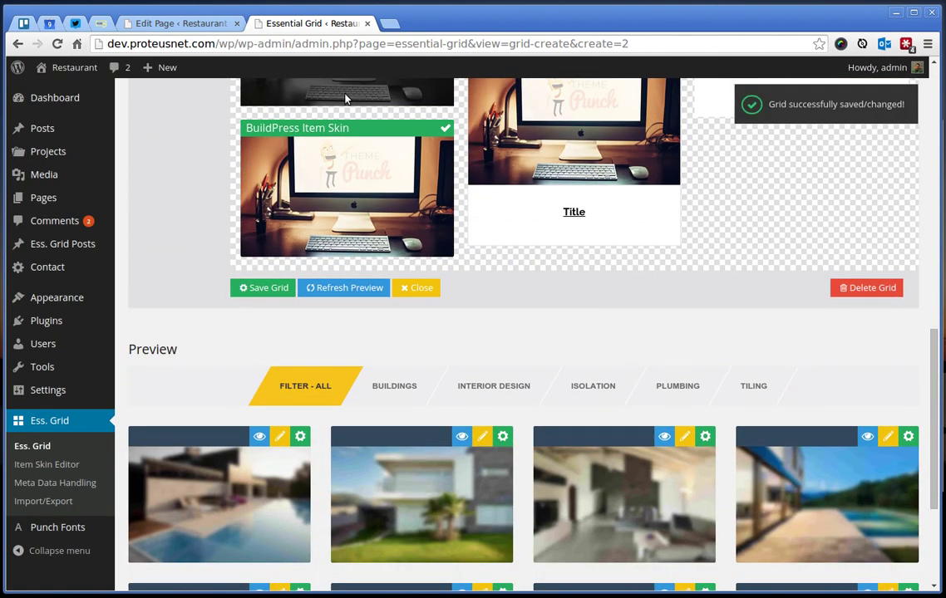
Step: Copy the Projects Page grid's shortcode from the Essential Grid overview
click(39, 445)
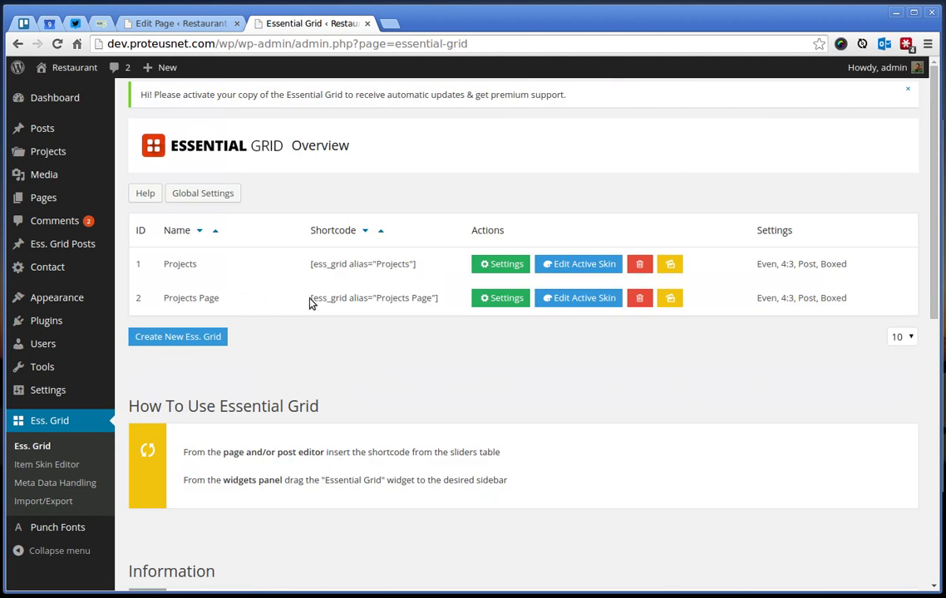
right_click(416, 302)
click(442, 314)
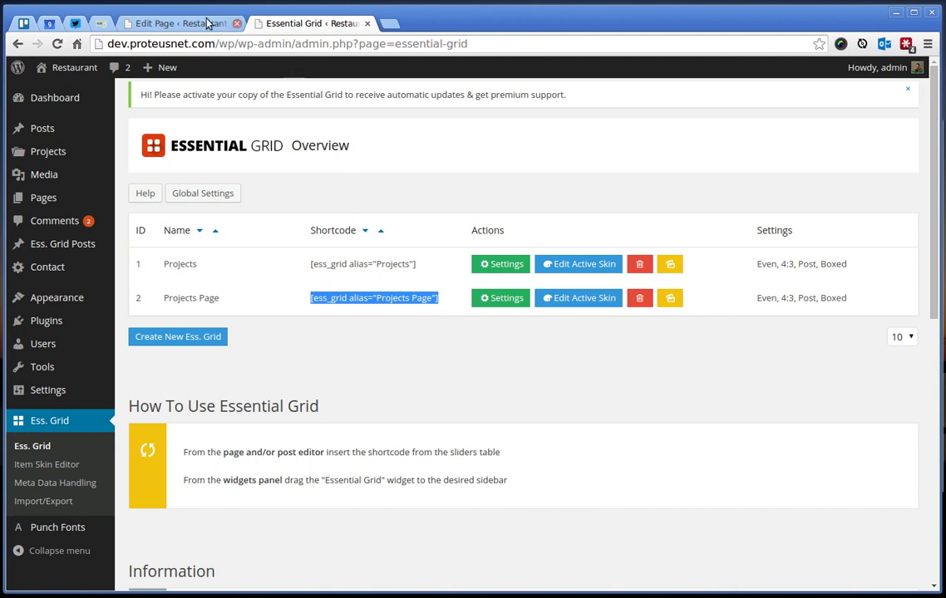
Step: Replace the Projects page's shortcode with [ess_grid alias="Projects Page"] and update the page
click(177, 23)
drag(445, 346, 148, 322)
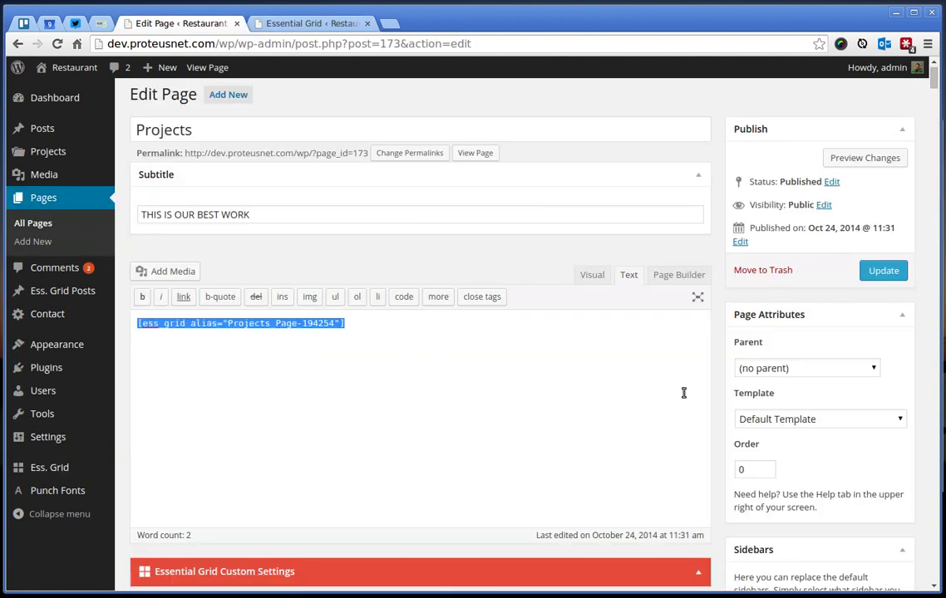
key(BackSpace)
right_click(294, 339)
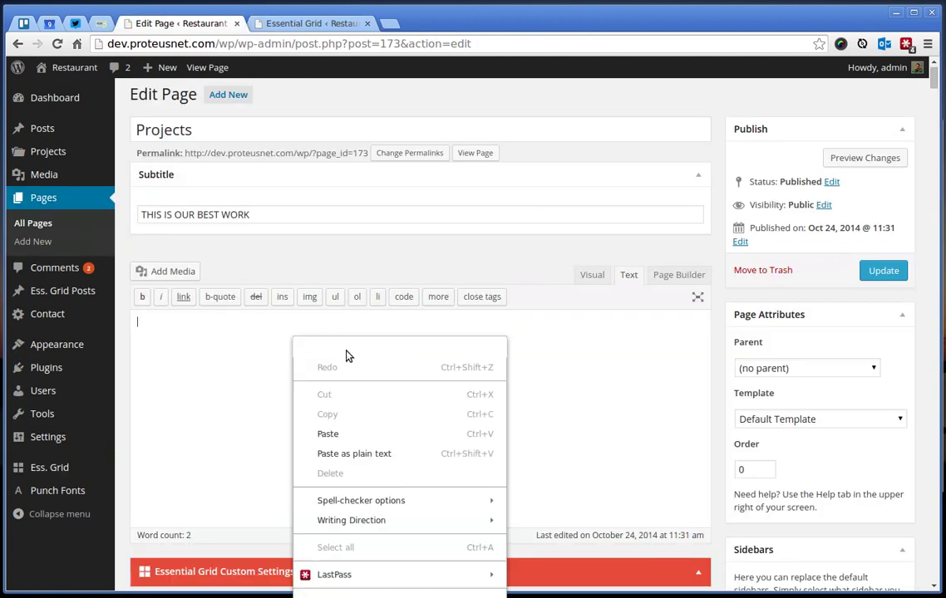
click(353, 437)
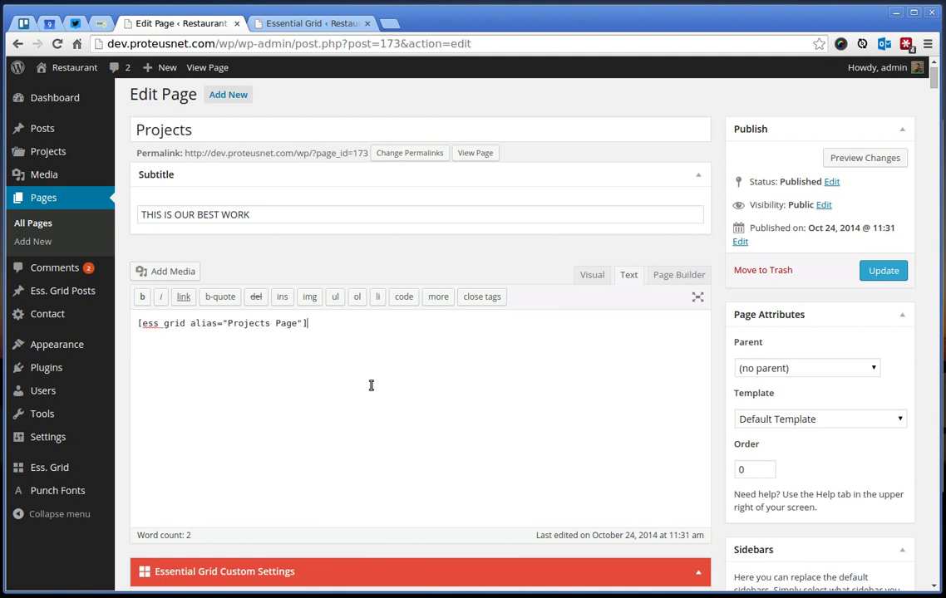
click(889, 276)
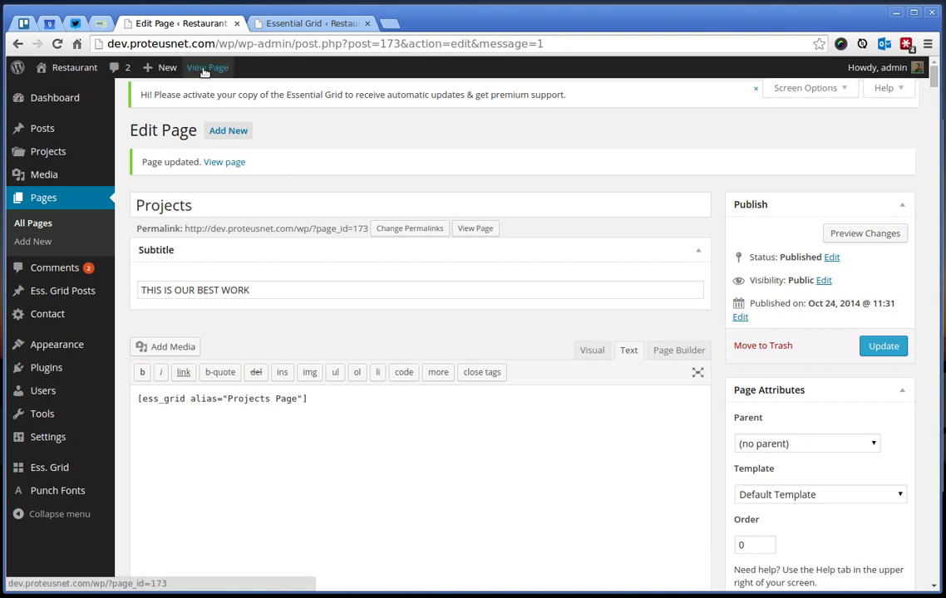
Step: View the updated Projects page and examine its projects grid
click(204, 70)
scroll(732, 333, down, 3)
drag(935, 370, 929, 125)
scroll(877, 348, down, 4)
scroll(877, 347, up, 4)
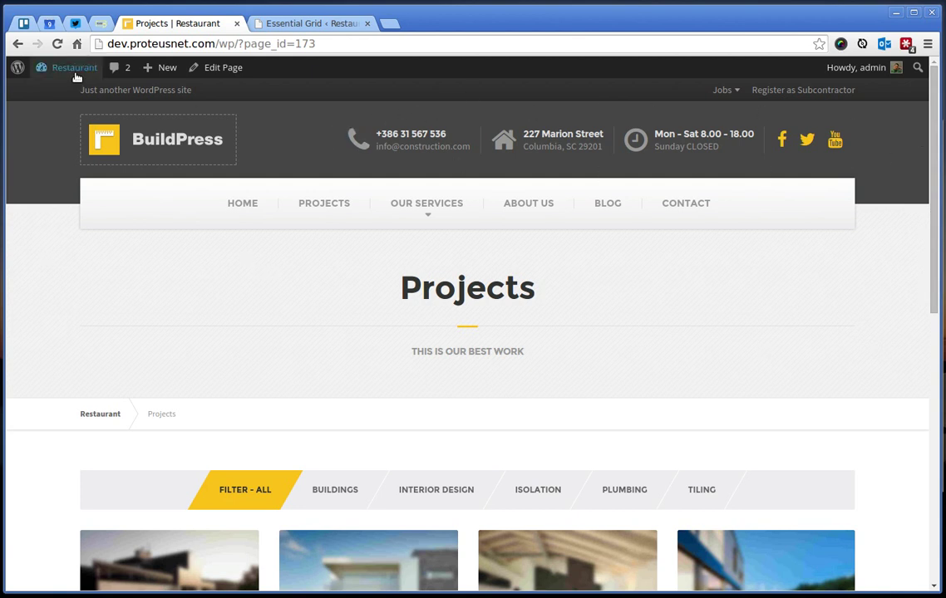
Step: Open the Widgets screen and examine the widgets in the Header and Footer sidebars
mouse_move(80, 68)
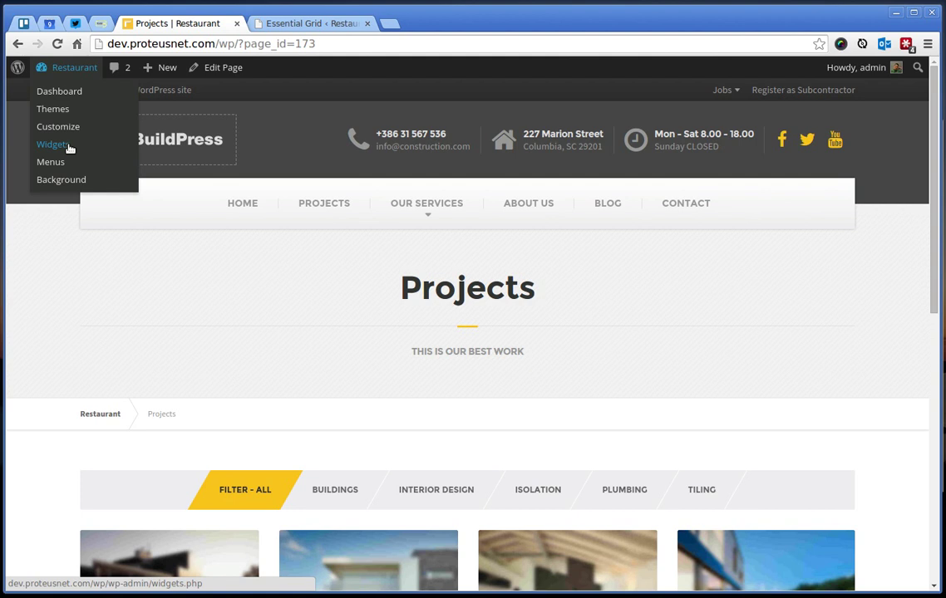
click(67, 146)
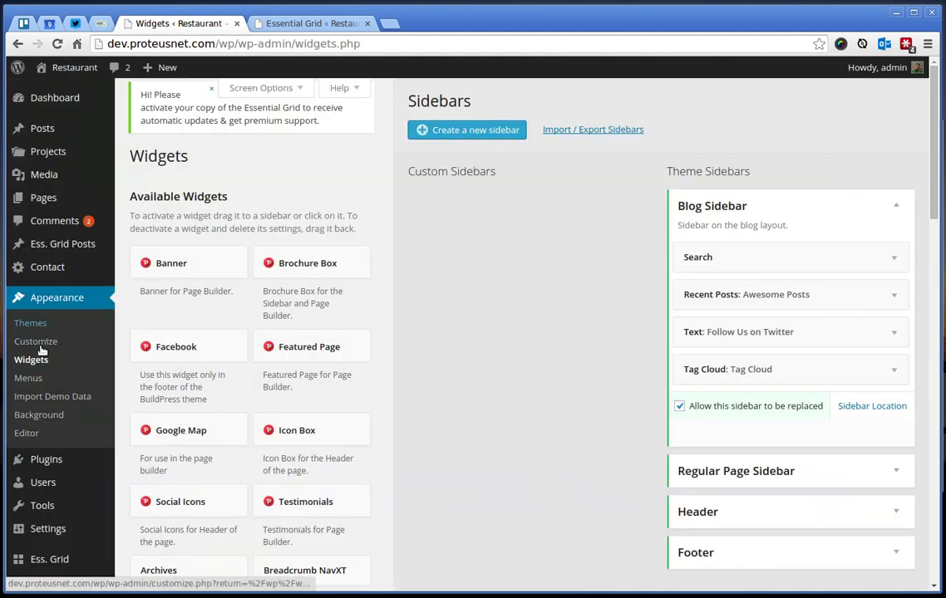
click(897, 208)
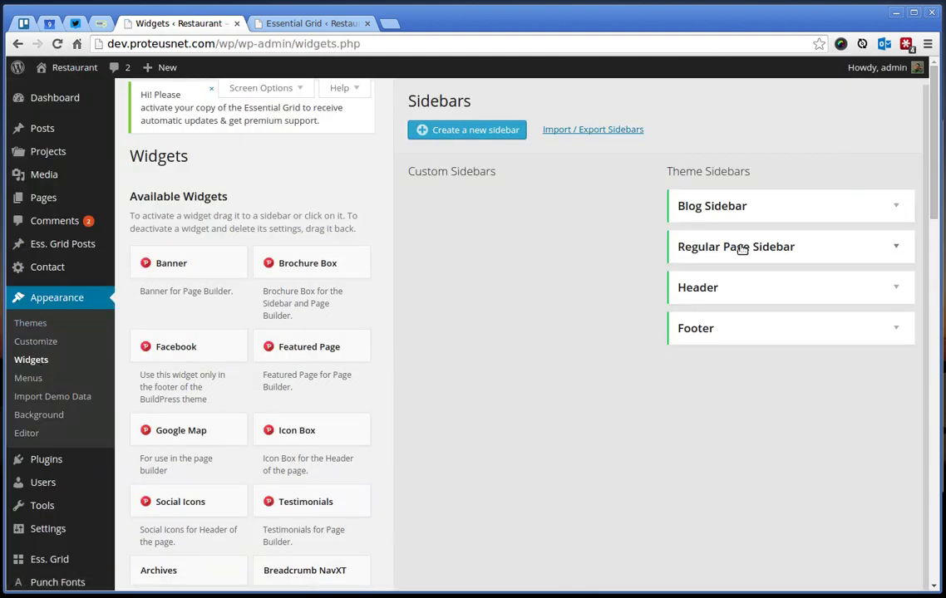
click(901, 291)
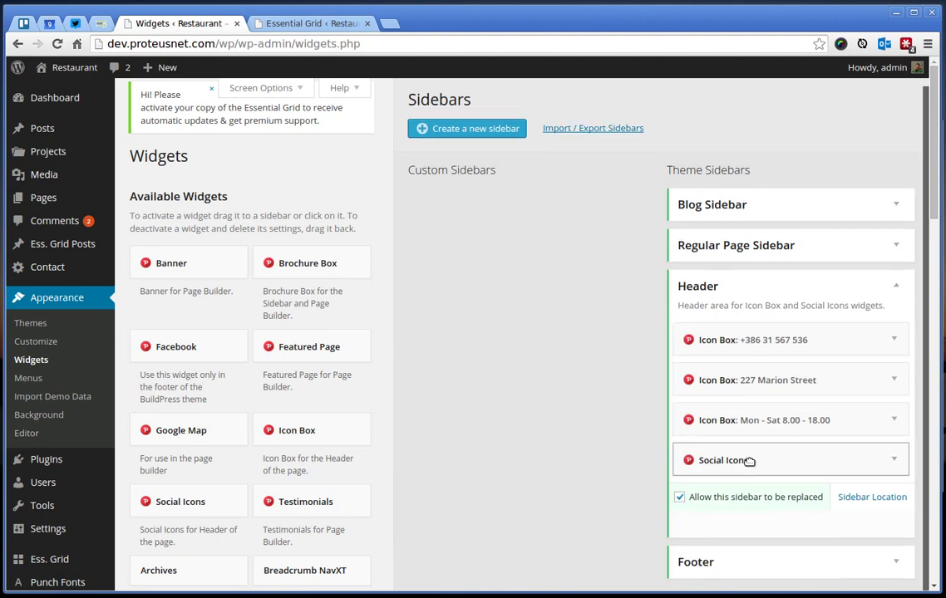
scroll(939, 232, down, 1)
scroll(939, 233, up, 1)
click(894, 283)
click(898, 329)
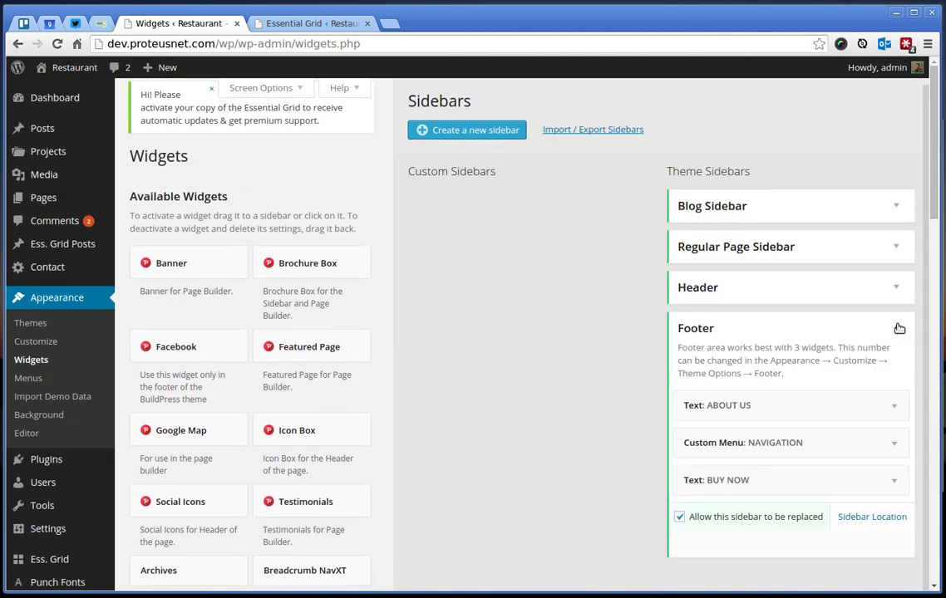
Step: View the front page in the other browser tab and examine the footer columns
click(341, 23)
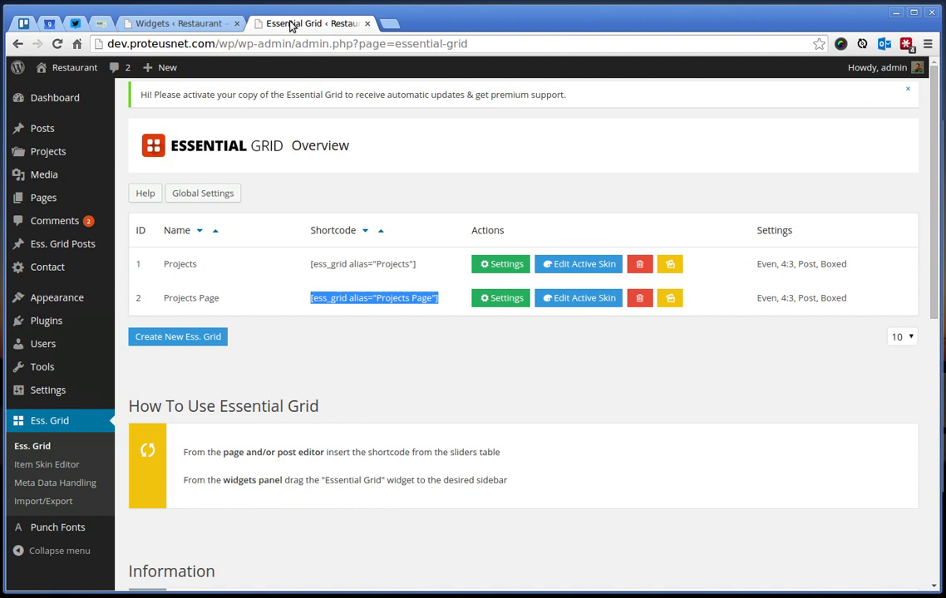
click(54, 88)
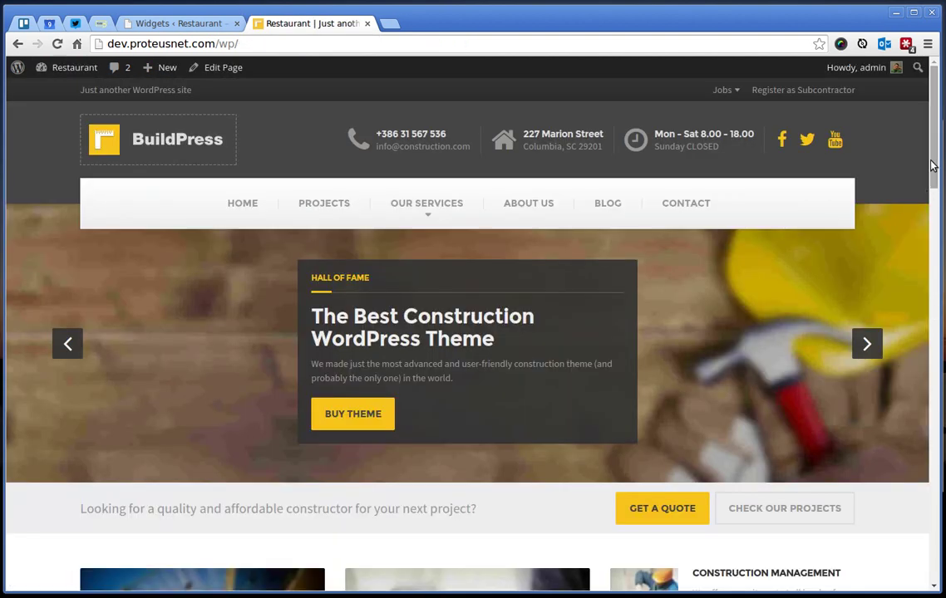
drag(932, 166, 938, 548)
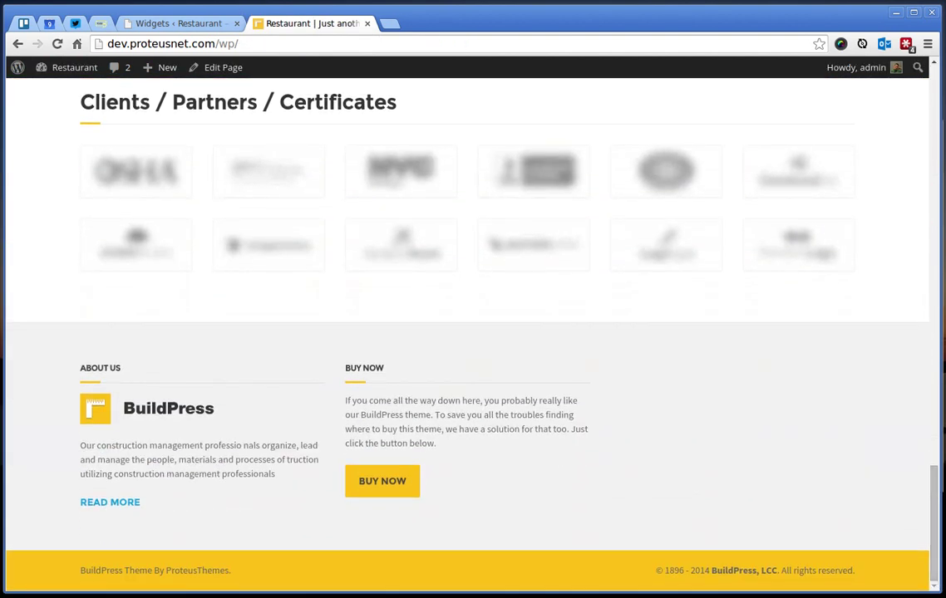
Step: Assign Main Menu to the footer's NAVIGATION custom menu widget and save the widget
click(164, 25)
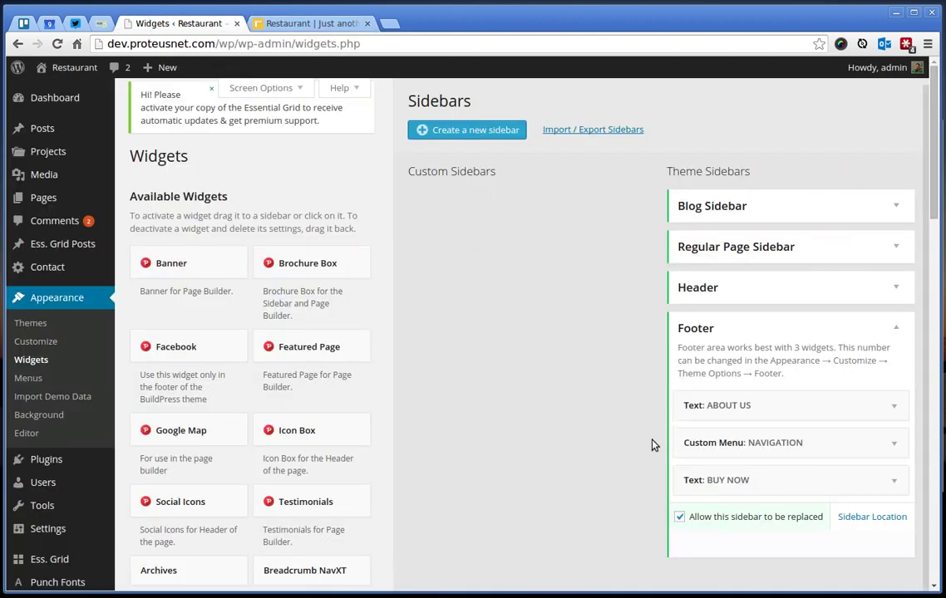
click(730, 442)
scroll(840, 415, down, 1)
click(781, 430)
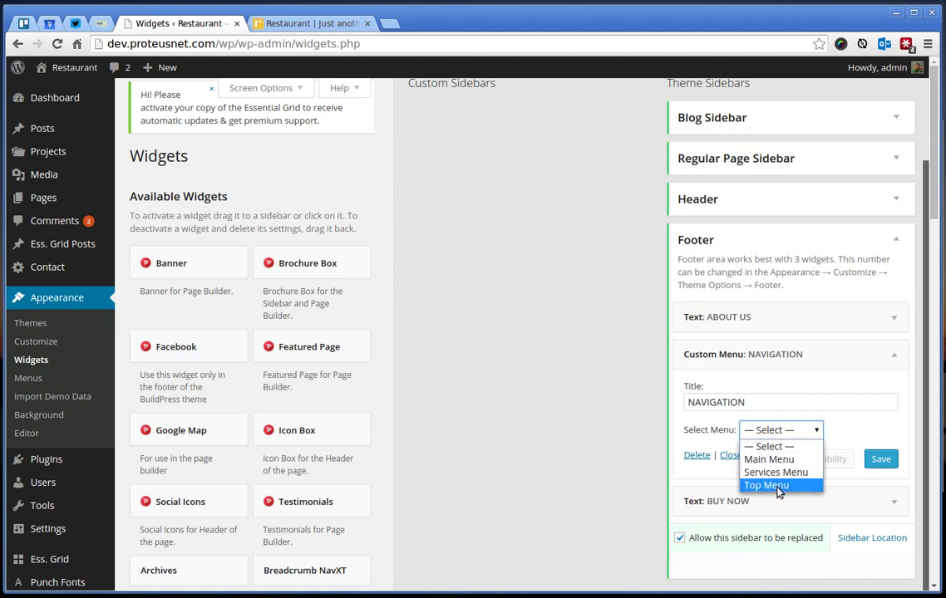
click(779, 486)
click(804, 438)
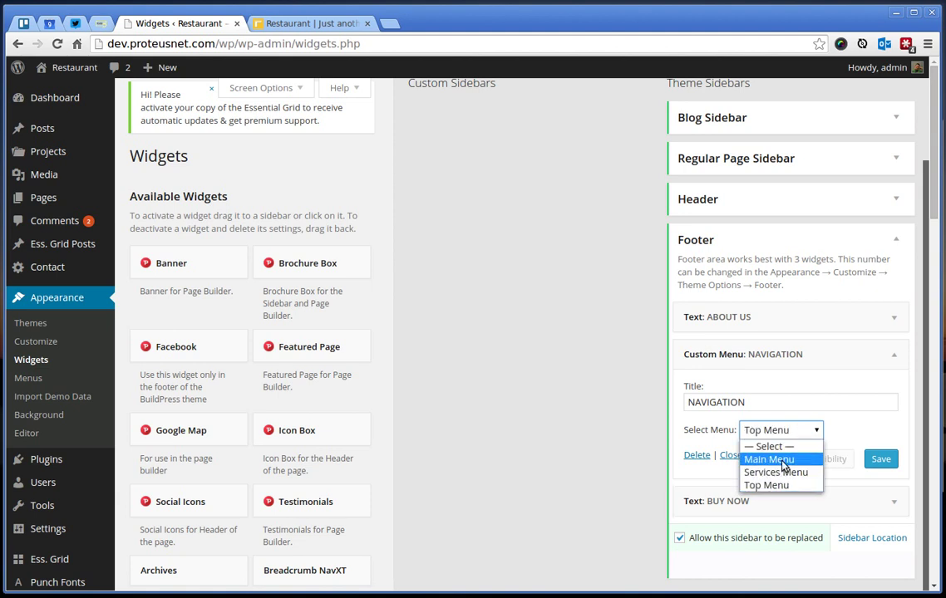
click(781, 460)
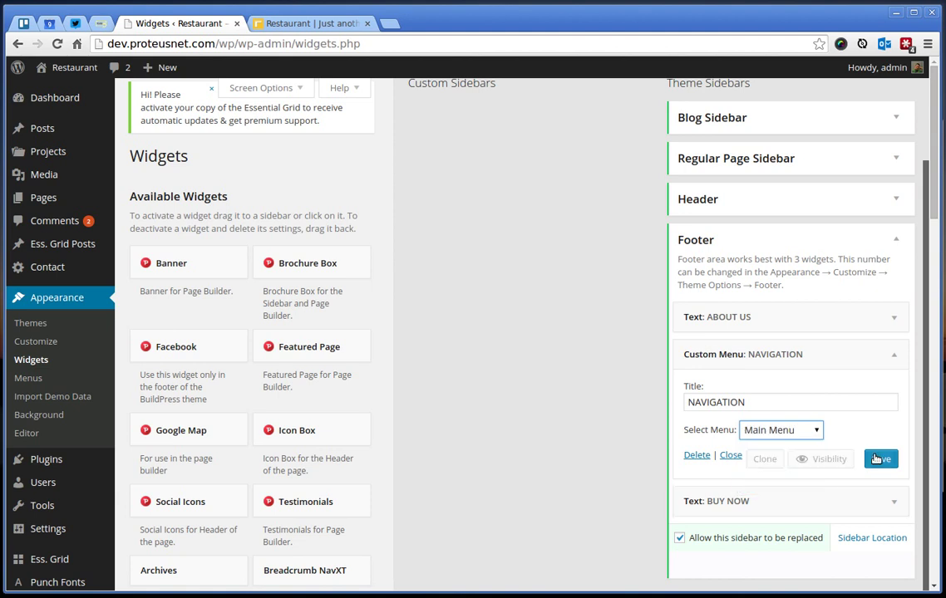
click(893, 359)
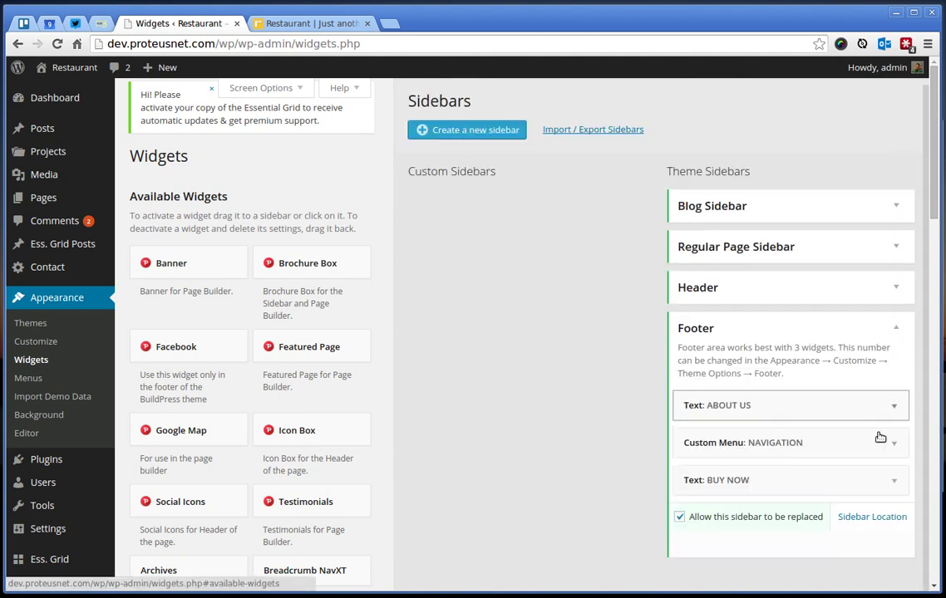
Step: Reload the front page and check its footer navigation and the top bar menu
click(312, 24)
click(58, 43)
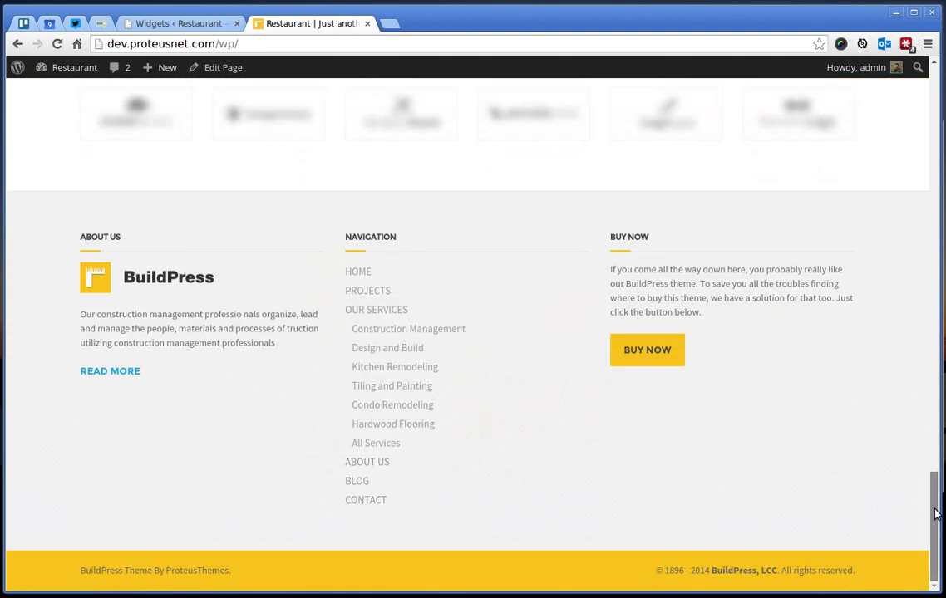
drag(935, 501, 934, 92)
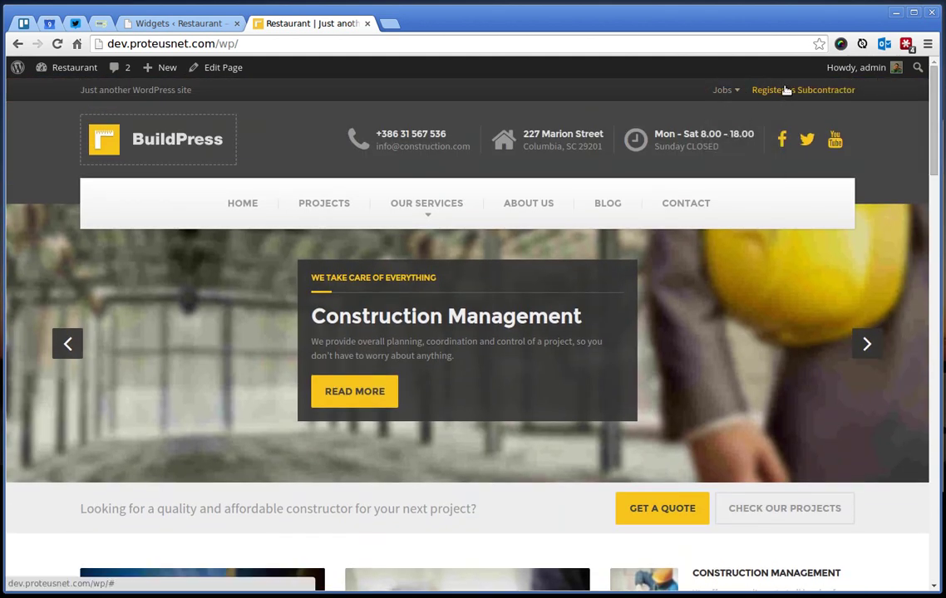
mouse_move(723, 94)
Step: Check the menu assigned to the Top Bar Menu location and open Top Menu for editing
click(175, 23)
click(28, 379)
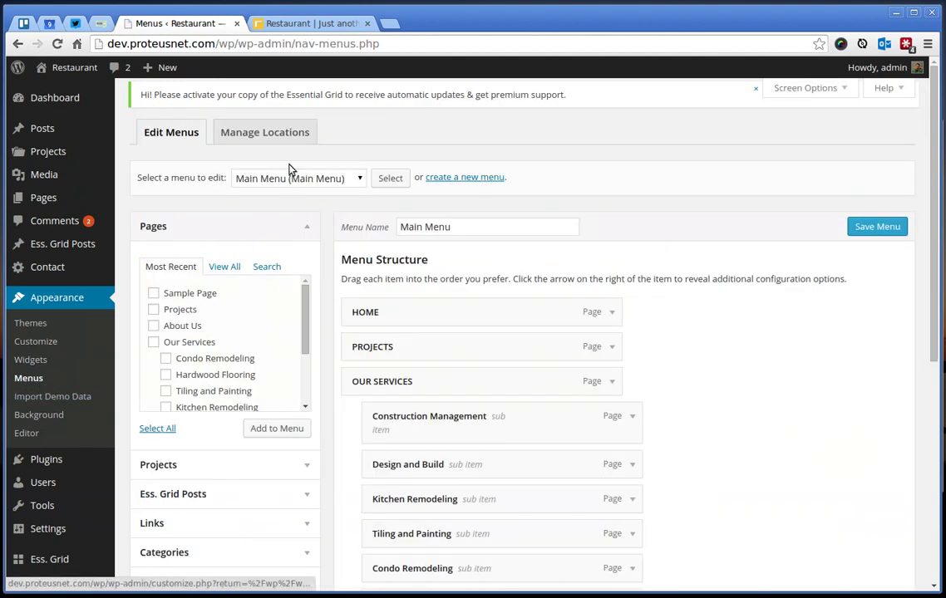
click(275, 135)
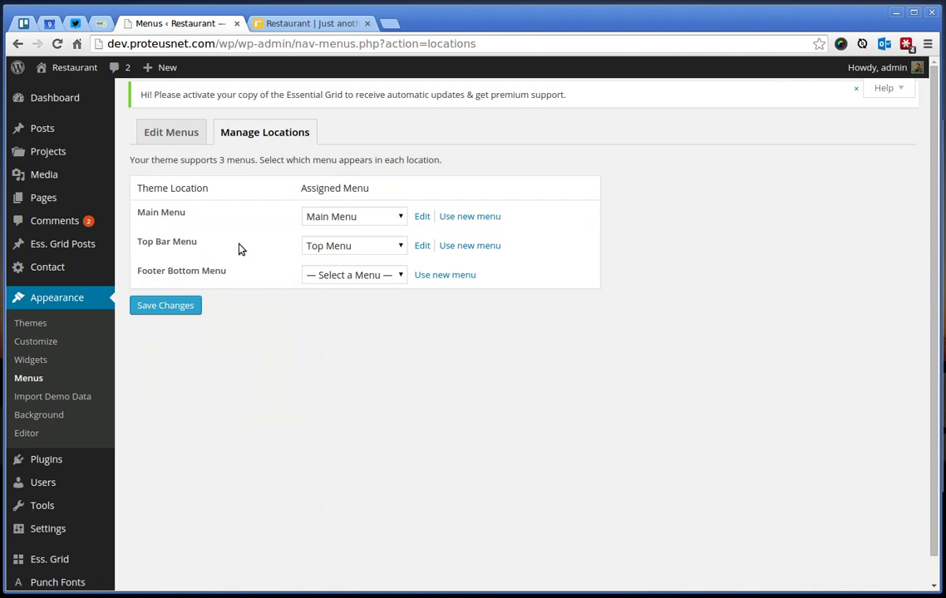
click(359, 247)
click(370, 248)
click(422, 246)
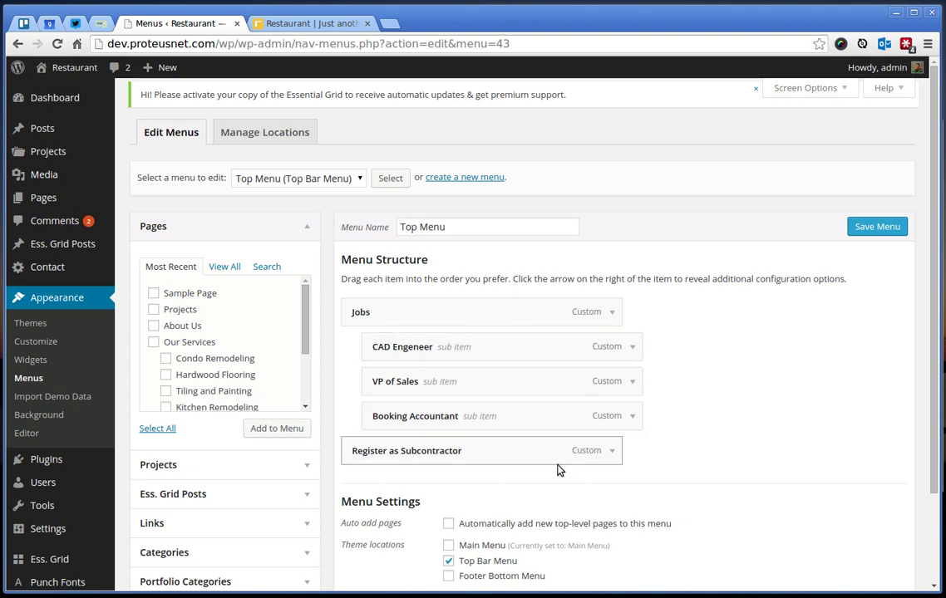
Step: Return to the site's front page in the other browser tab and open that page for editing
scroll(719, 470, down, 1)
scroll(268, 459, up, 1)
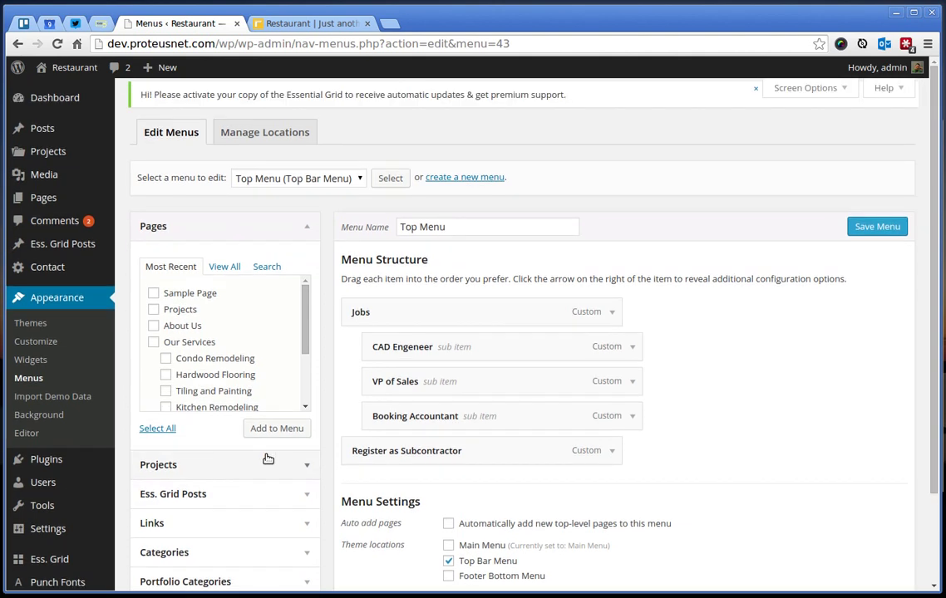
click(316, 23)
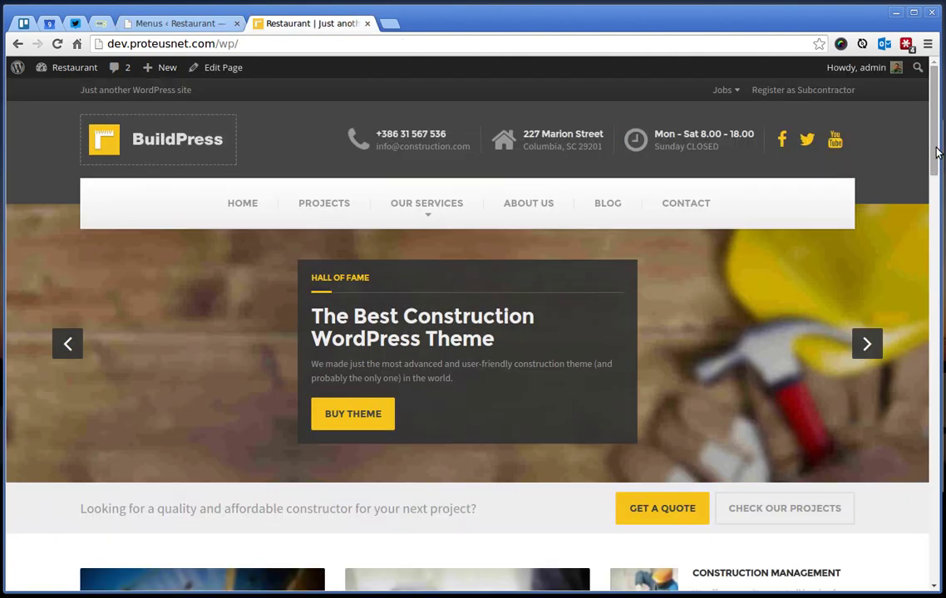
scroll(939, 143, down, 1)
scroll(939, 143, up, 1)
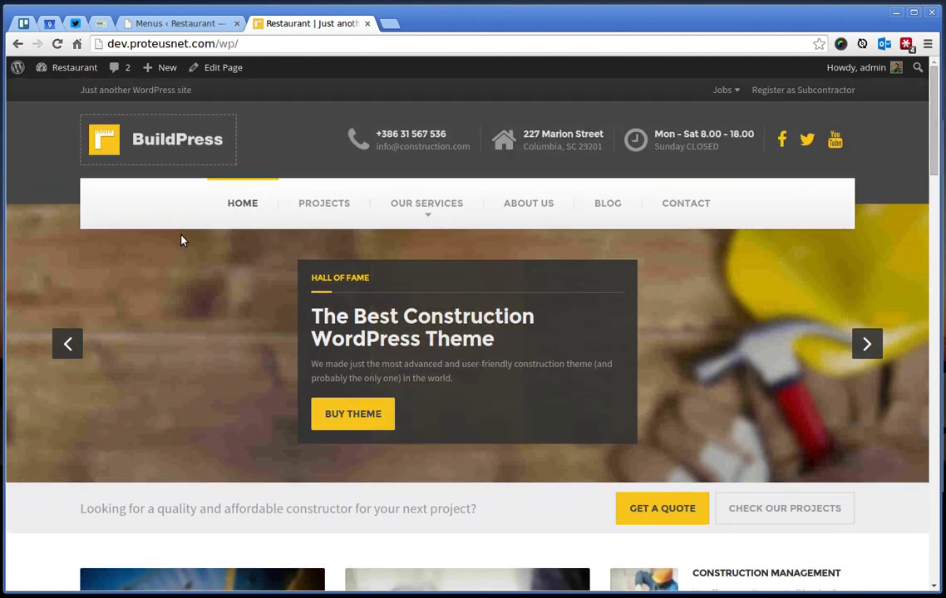
click(221, 66)
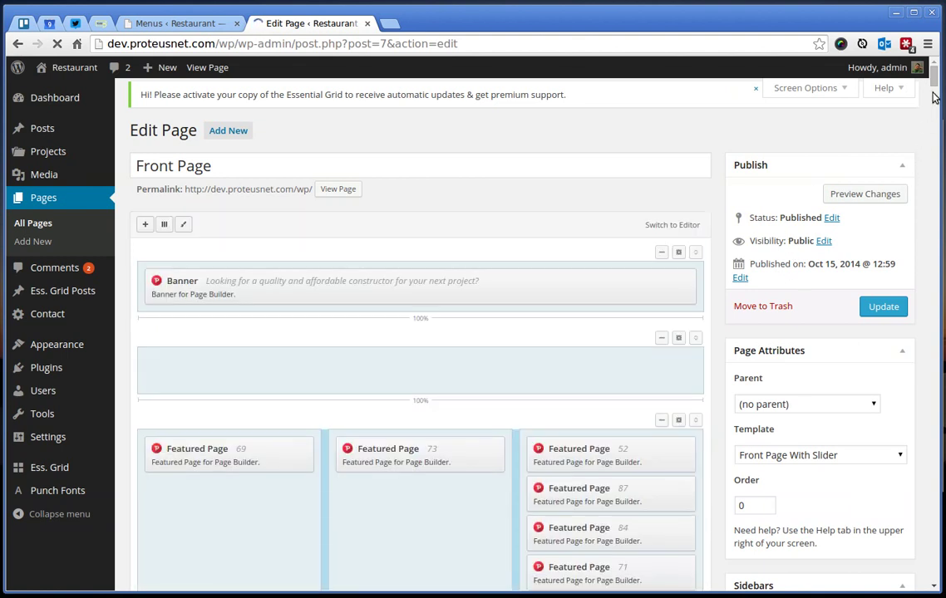
Step: Examine the Front page slider settings, including the captions option, slide list, auto cycle and cycle interval
drag(935, 80, 934, 113)
click(703, 242)
scroll(844, 296, down, 2)
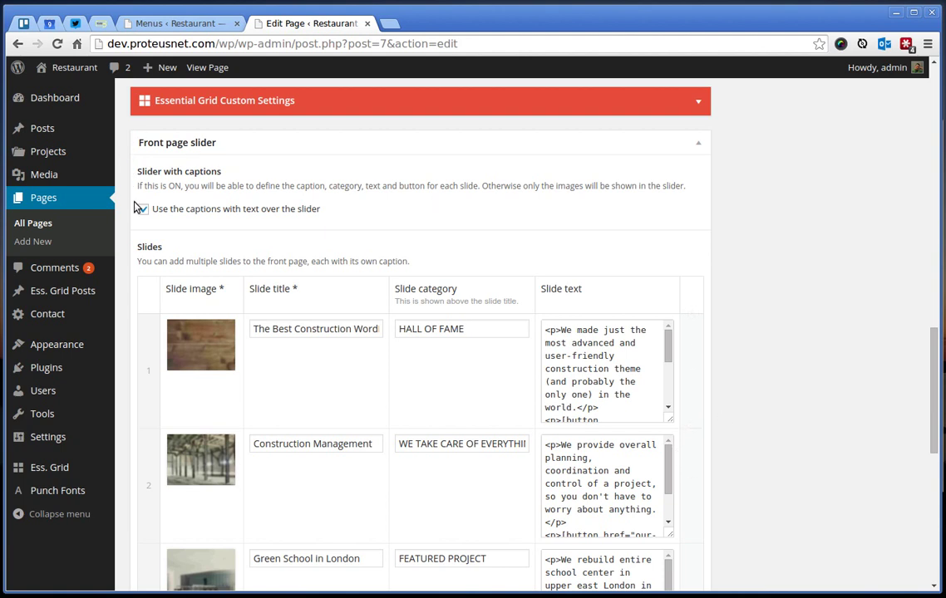
scroll(781, 305, down, 3)
scroll(778, 308, up, 2)
scroll(607, 332, down, 4)
scroll(322, 379, down, 3)
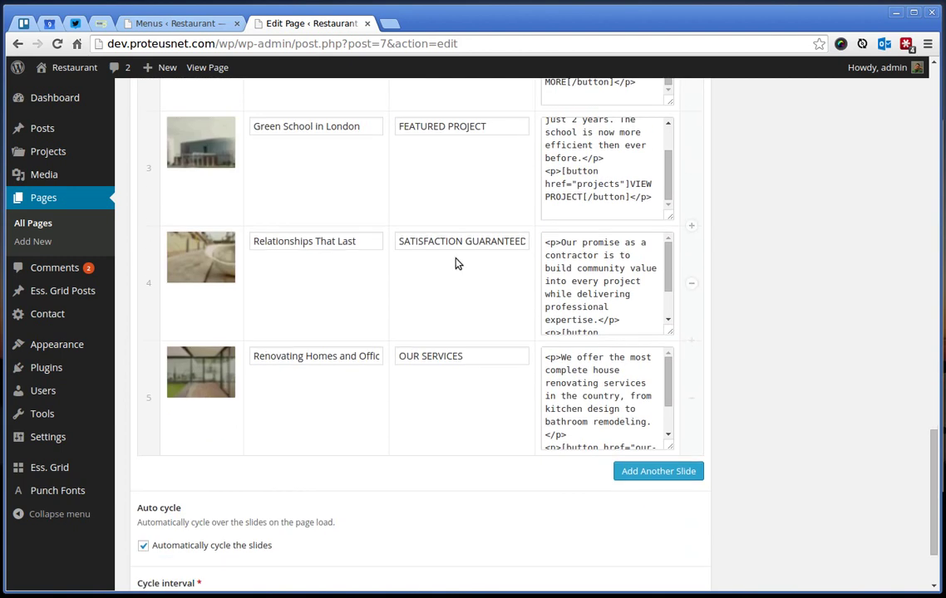
scroll(481, 386, down, 2)
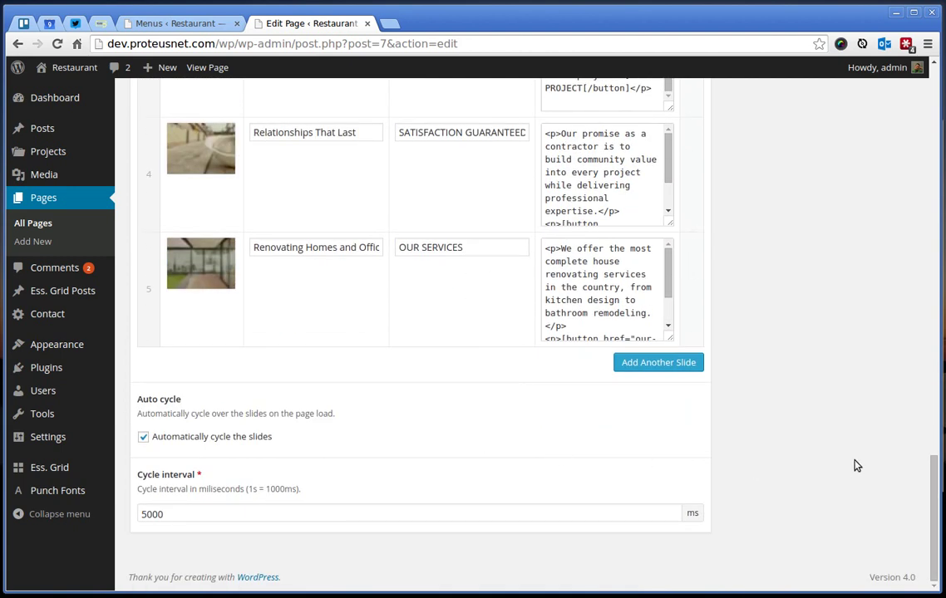
Step: Check which templates are available in the Front Page's attributes, keeping Front Page With Slider
drag(934, 474, 939, 128)
click(775, 268)
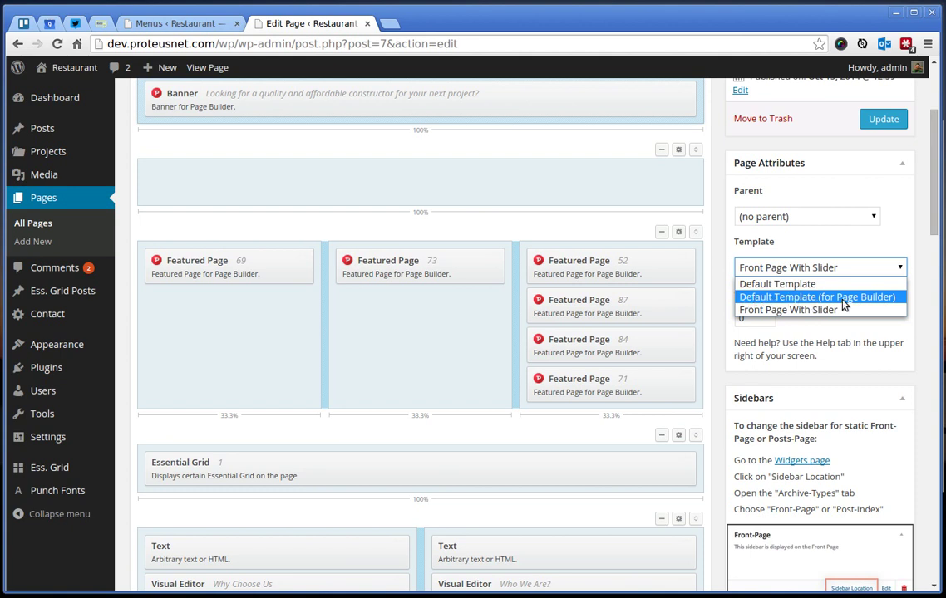
click(808, 250)
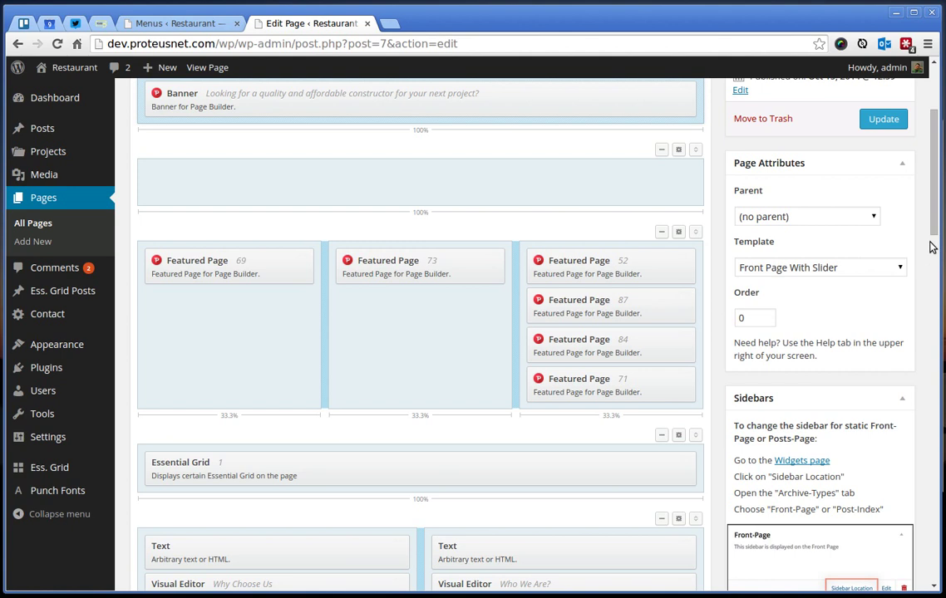
Step: Check the visual style classes available for the Banner row and close the dialog without changing the class
drag(931, 247, 937, 181)
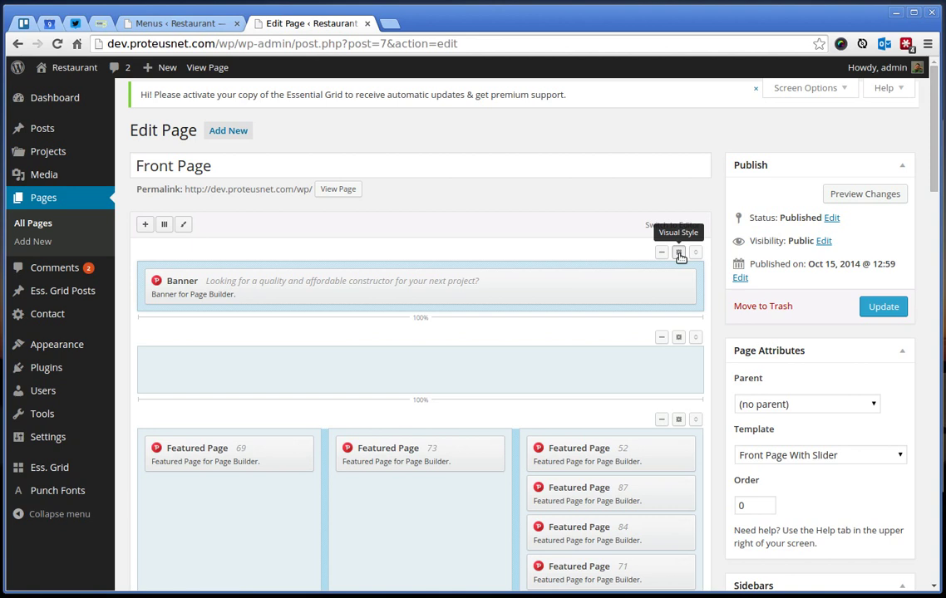
click(678, 254)
click(546, 317)
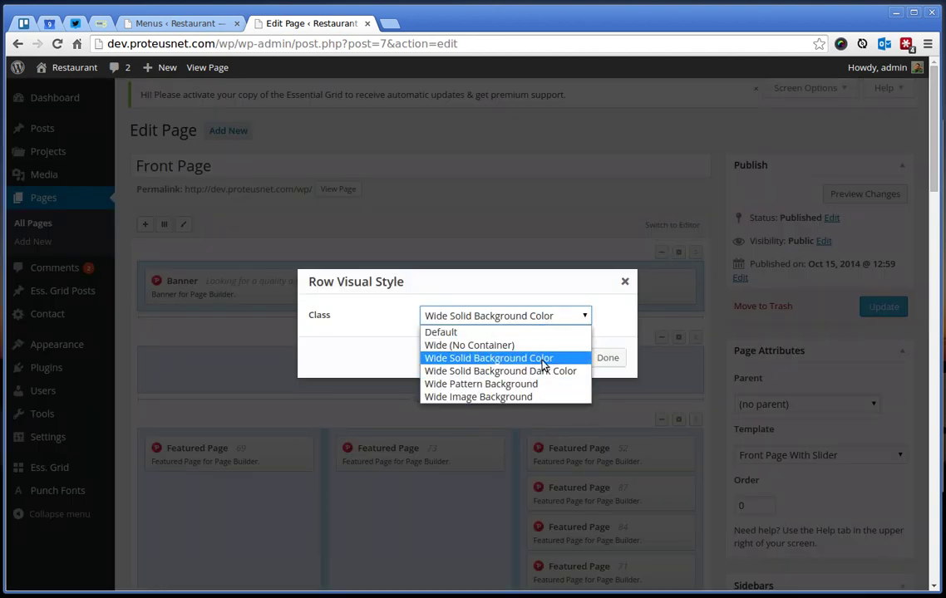
click(624, 284)
click(625, 281)
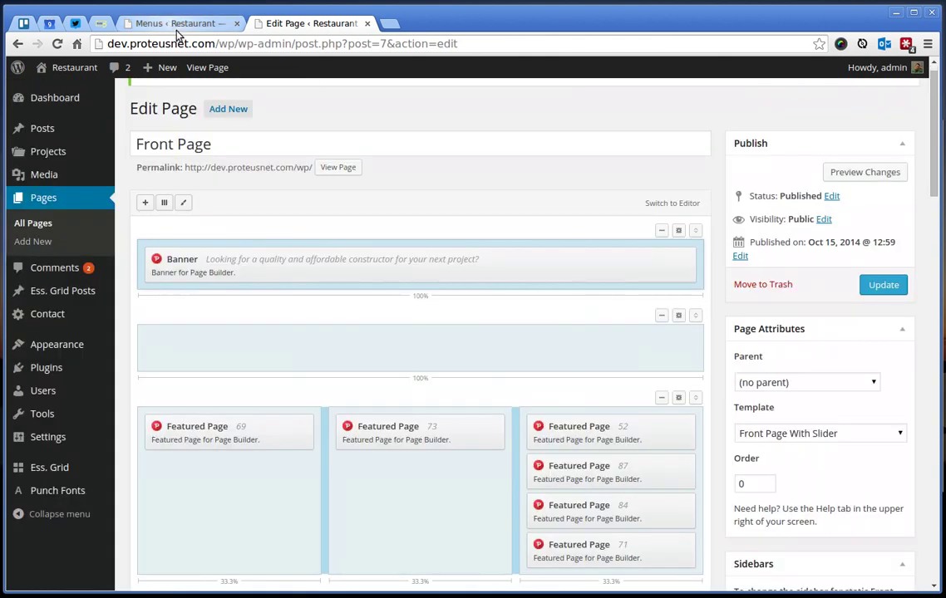
Step: View the front page in a new browser tab and examine its rows and their background styles down the page
middle_click(207, 67)
click(428, 23)
scroll(934, 144, down, 3)
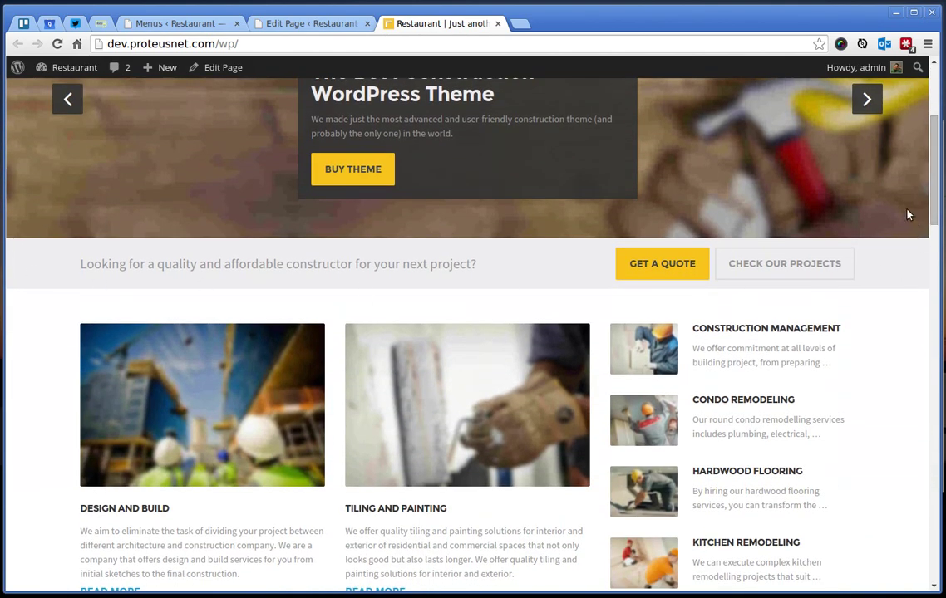
scroll(912, 274, down, 6)
scroll(919, 262, up, 1)
scroll(931, 241, down, 2)
scroll(743, 386, up, 3)
drag(935, 306, 933, 424)
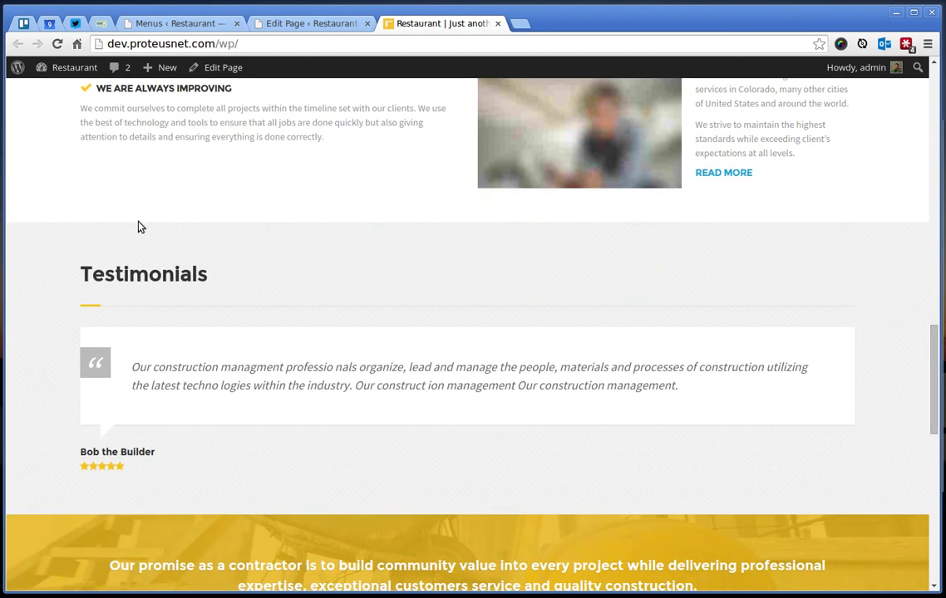
drag(931, 368, 931, 411)
Step: Open the site's theme customizer and show the Header & Breadcrumbs settings under Theme Options
mouse_move(66, 75)
click(59, 127)
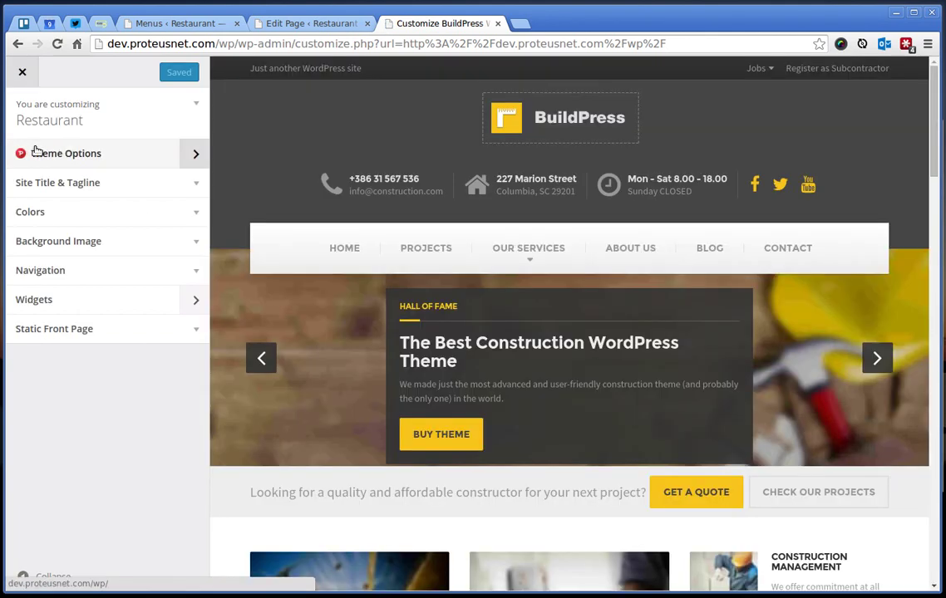
click(109, 148)
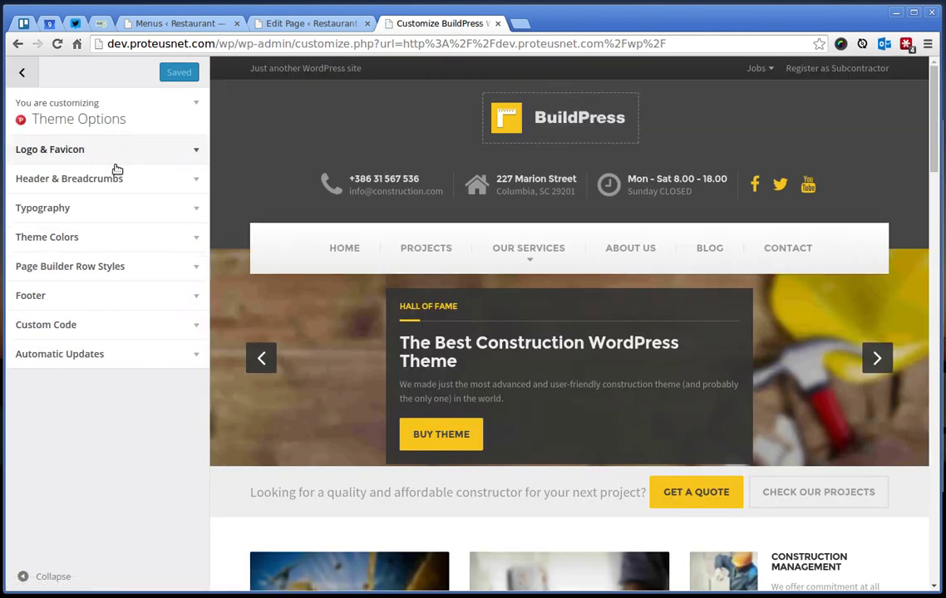
scroll(609, 367, down, 1)
click(62, 181)
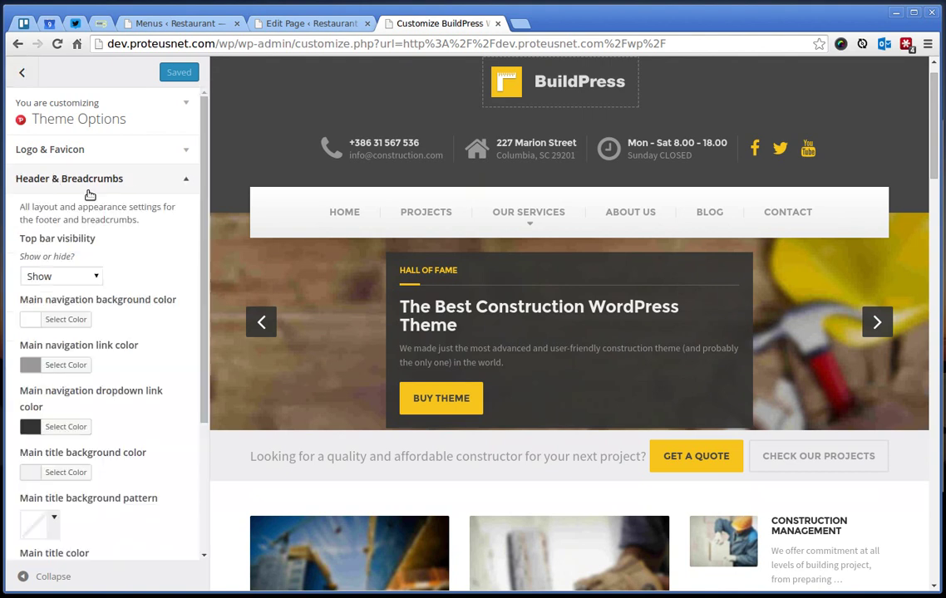
Step: Try #7a5500 as the main navigation background color, restore the default color and close the Header & Breadcrumbs settings
click(67, 320)
mouse_move(79, 409)
mouse_down()
mouse_move(71, 371)
mouse_move(121, 363)
mouse_move(43, 402)
mouse_move(58, 438)
mouse_move(121, 444)
mouse_move(121, 380)
mouse_move(70, 374)
mouse_move(93, 422)
mouse_move(76, 394)
mouse_move(42, 409)
mouse_up()
click(176, 388)
click(95, 390)
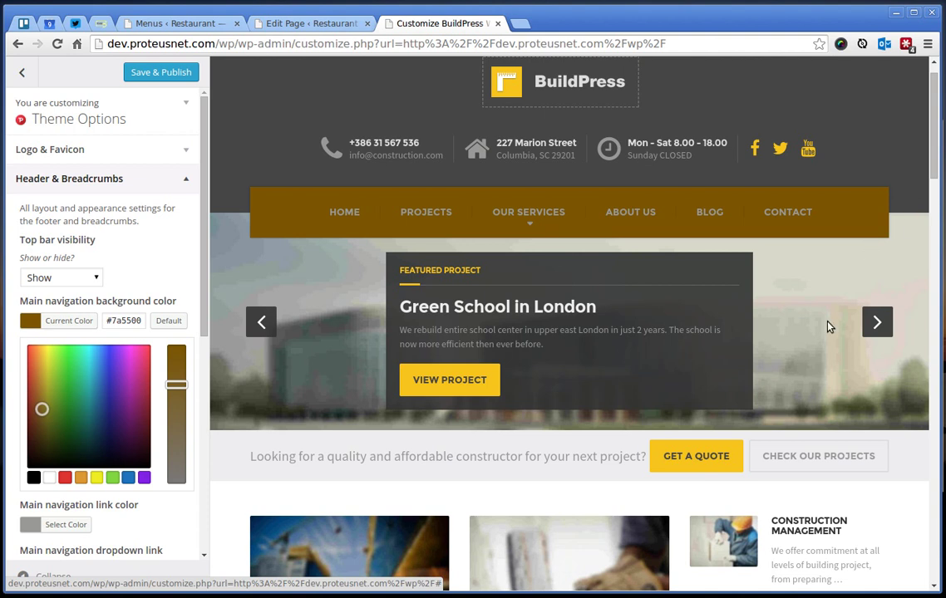
click(169, 321)
click(158, 182)
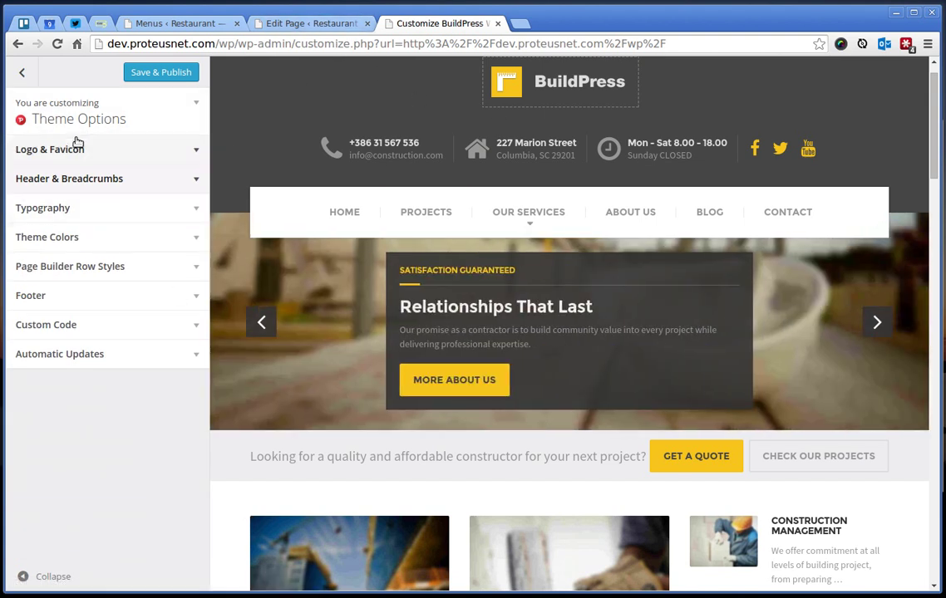
Step: Examine the Automatic Updates settings with the ThemeForest API key and username fields, and collapse the section
click(95, 355)
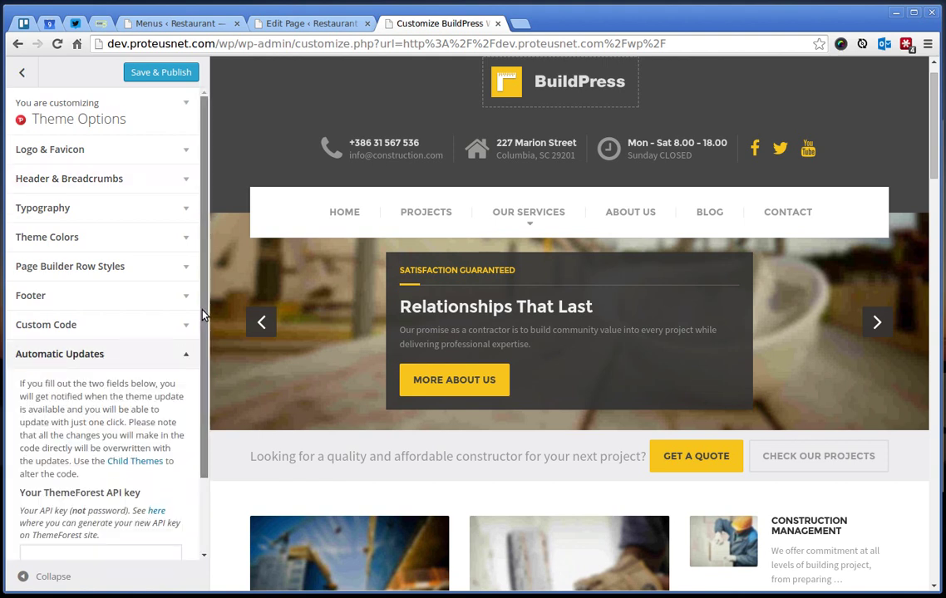
scroll(203, 318, down, 1)
scroll(208, 366, down, 1)
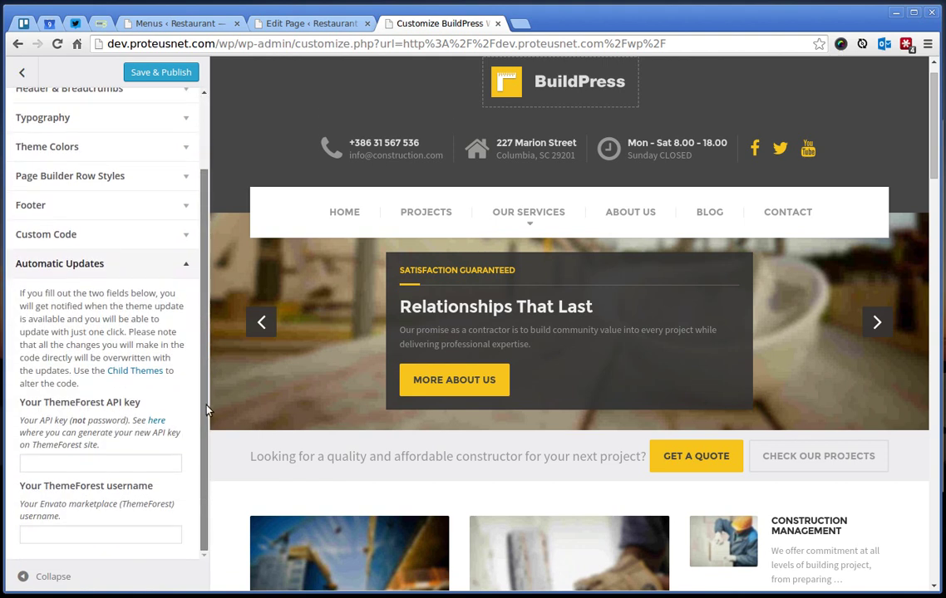
click(27, 467)
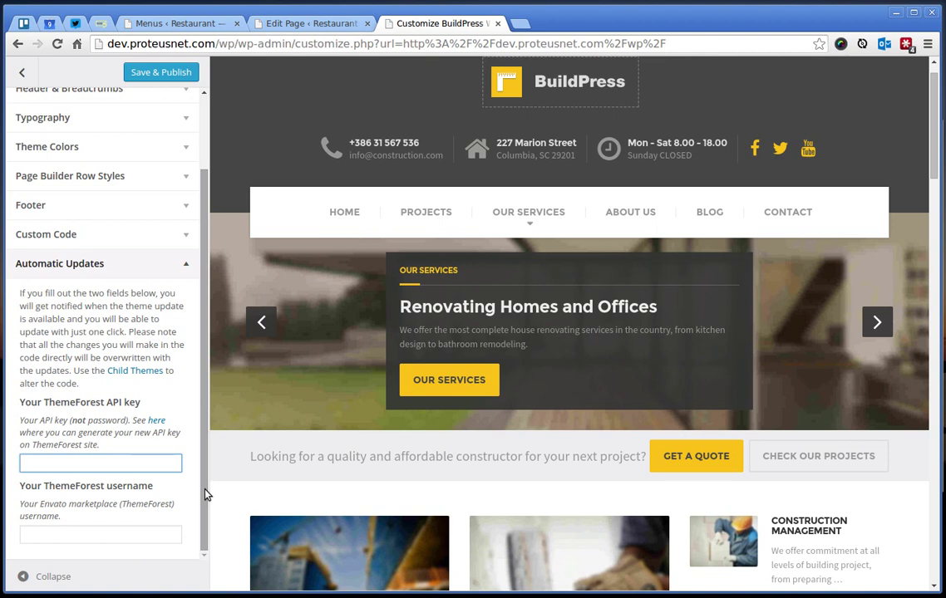
click(149, 263)
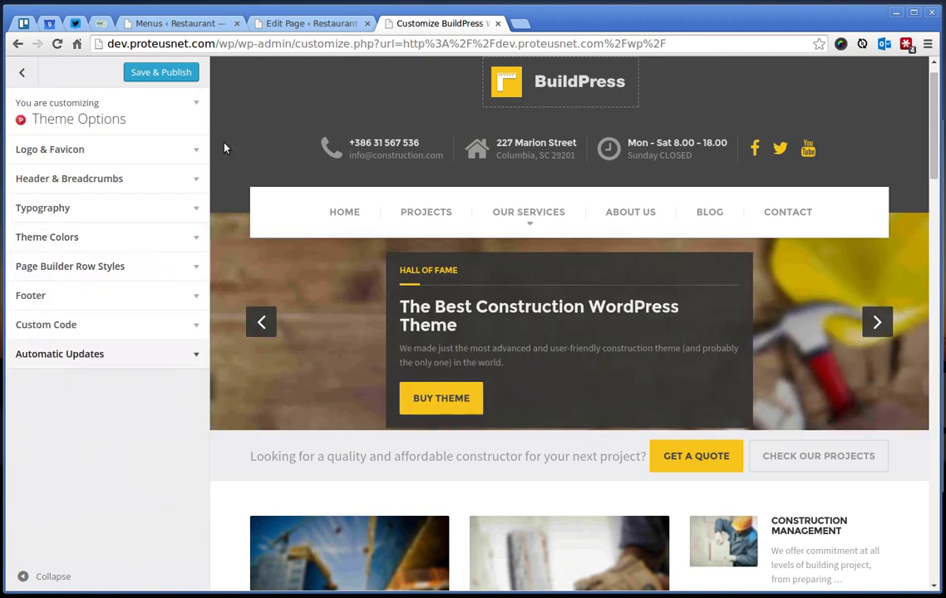